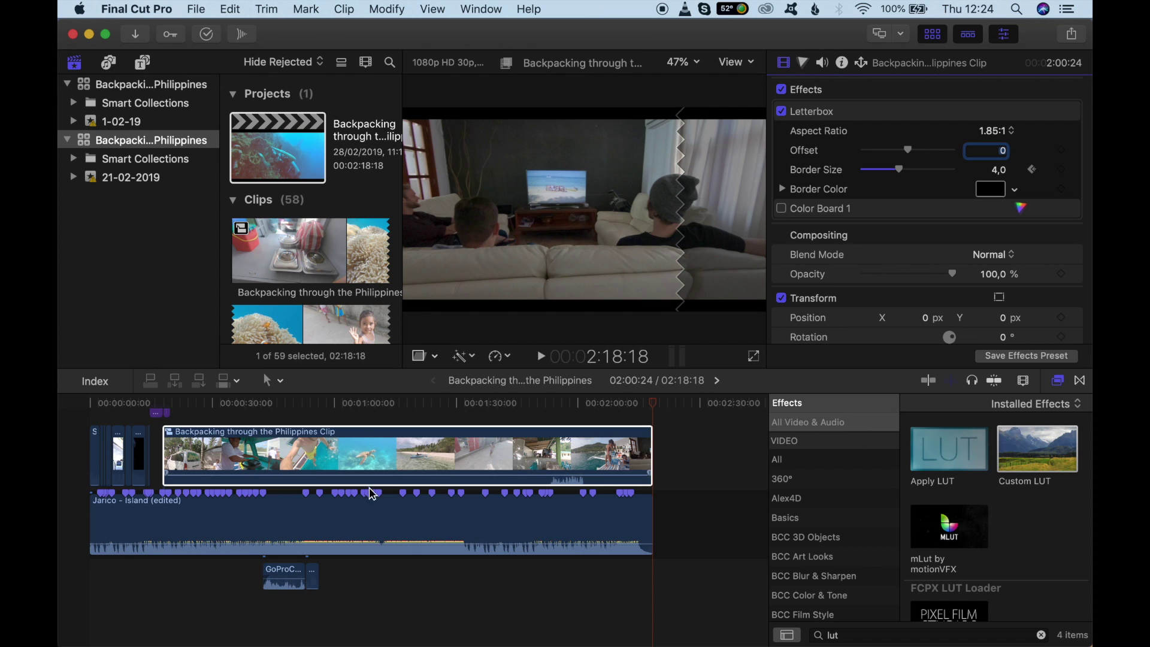
Examine the short opening clips and the main compound clip in the project timeline
scroll(197, 471, "up", 2)
left_click(109, 442)
left_click_drag(109, 442, 150, 493)
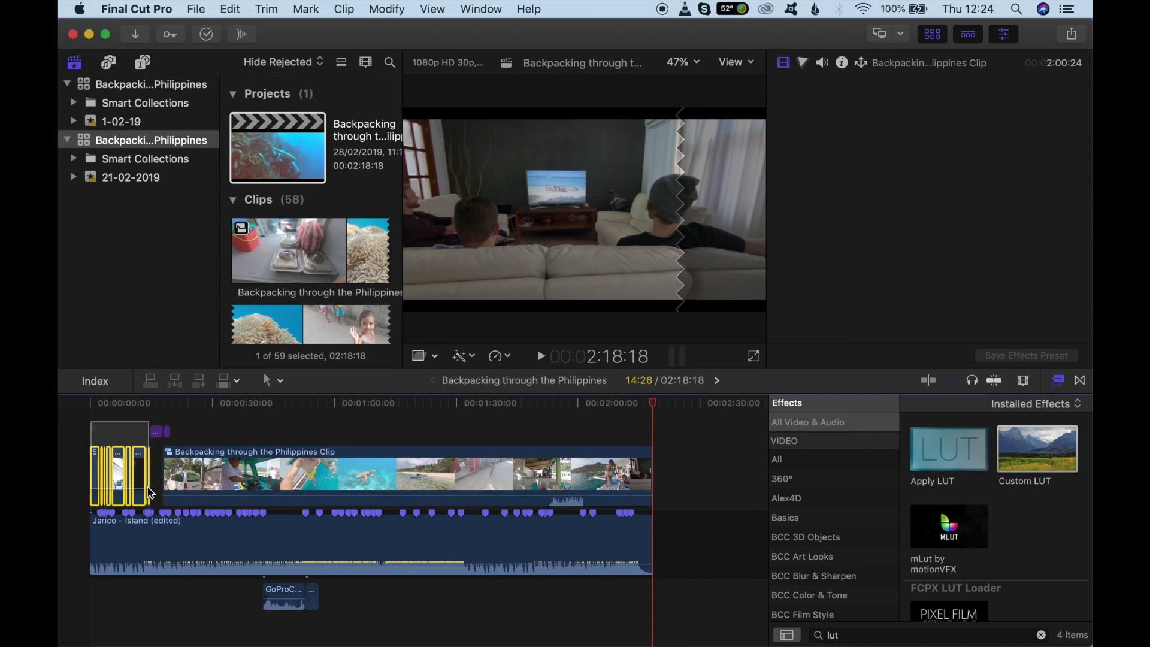
left_click(273, 418)
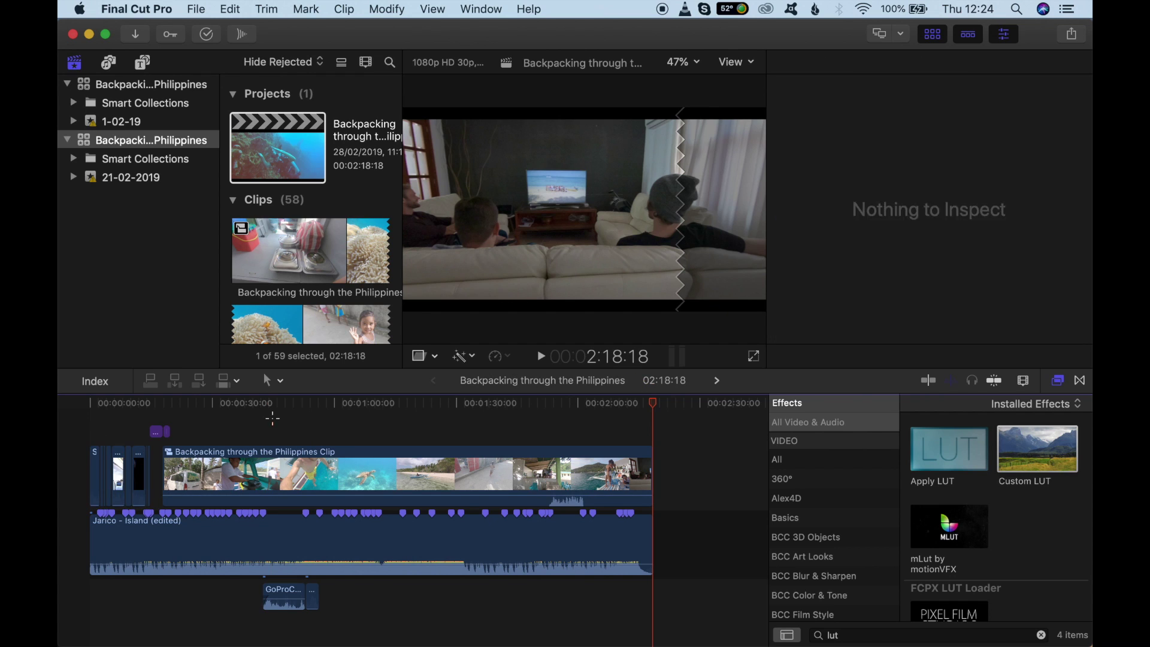
left_click(273, 418)
left_click_drag(196, 427, 298, 463)
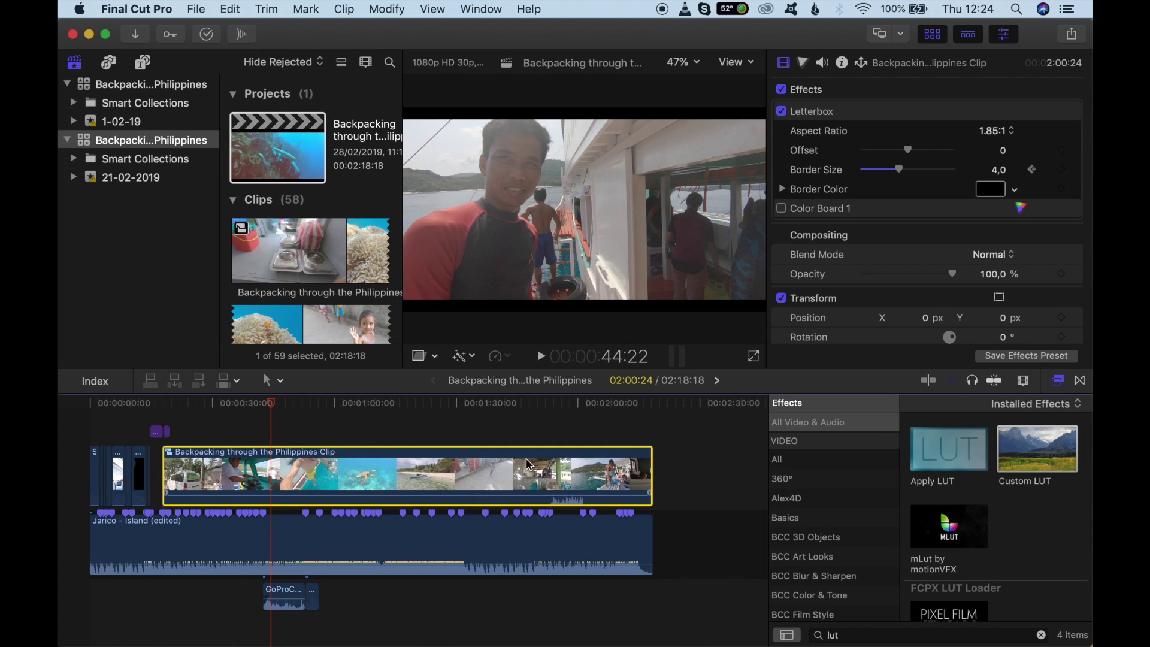
Open the Backpacking through the Philippines Clip compound clip to view the clips inside, and return to the project timeline
double_click(484, 466)
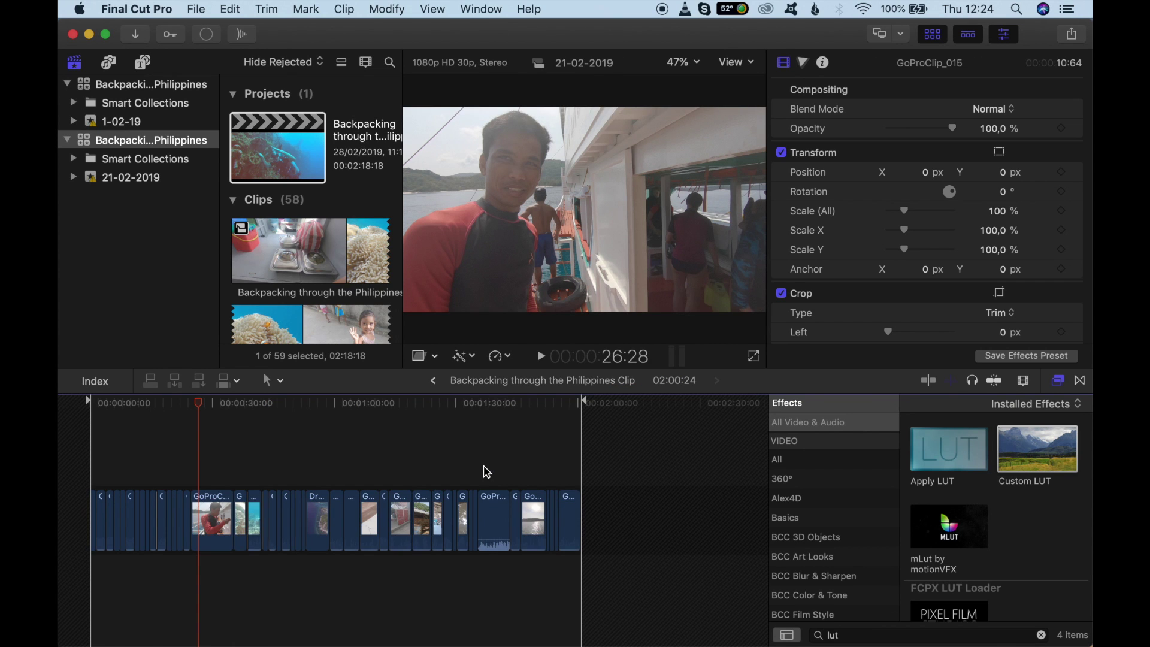
left_click_drag(93, 424, 596, 539)
left_click(450, 444)
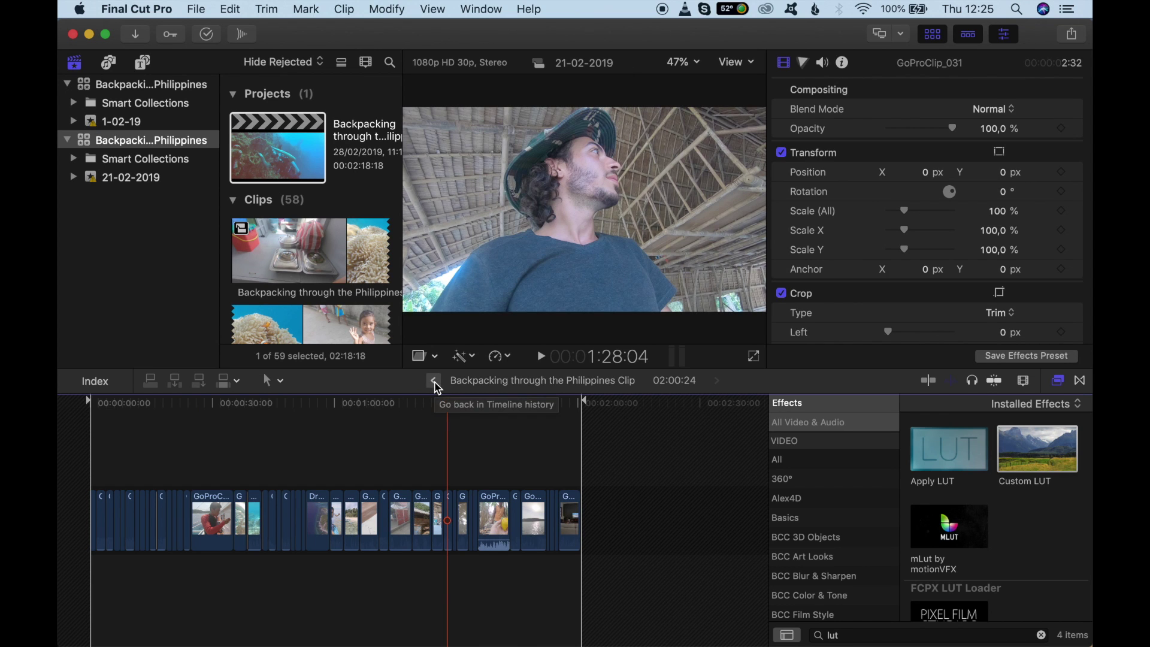
left_click(434, 382)
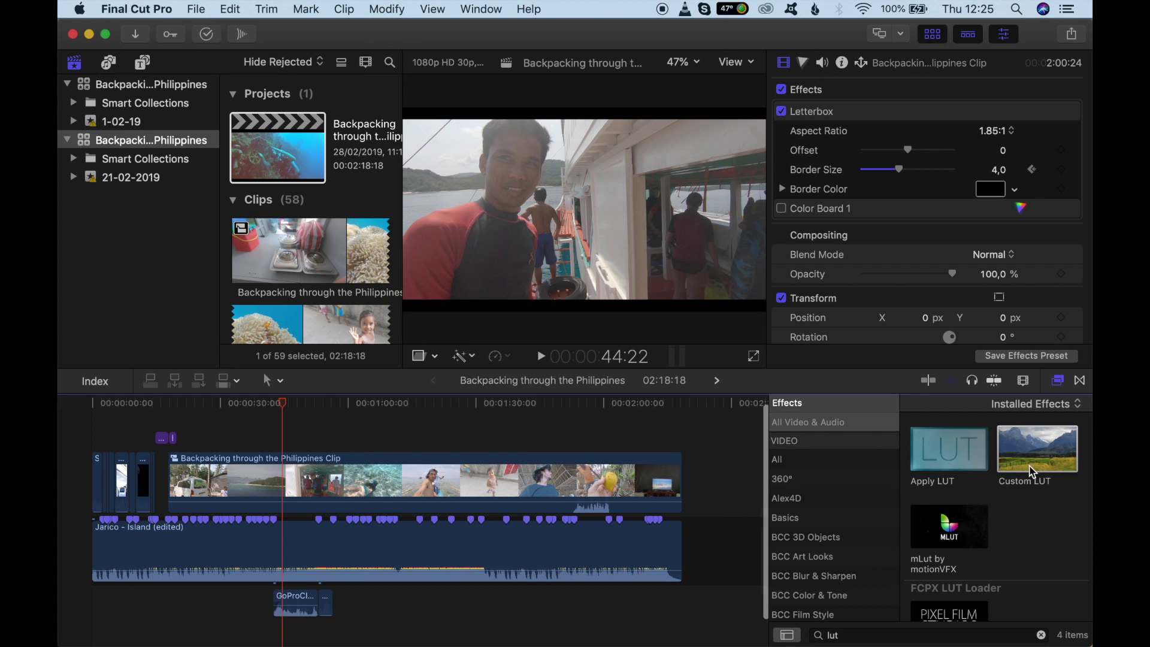
left_click(665, 483)
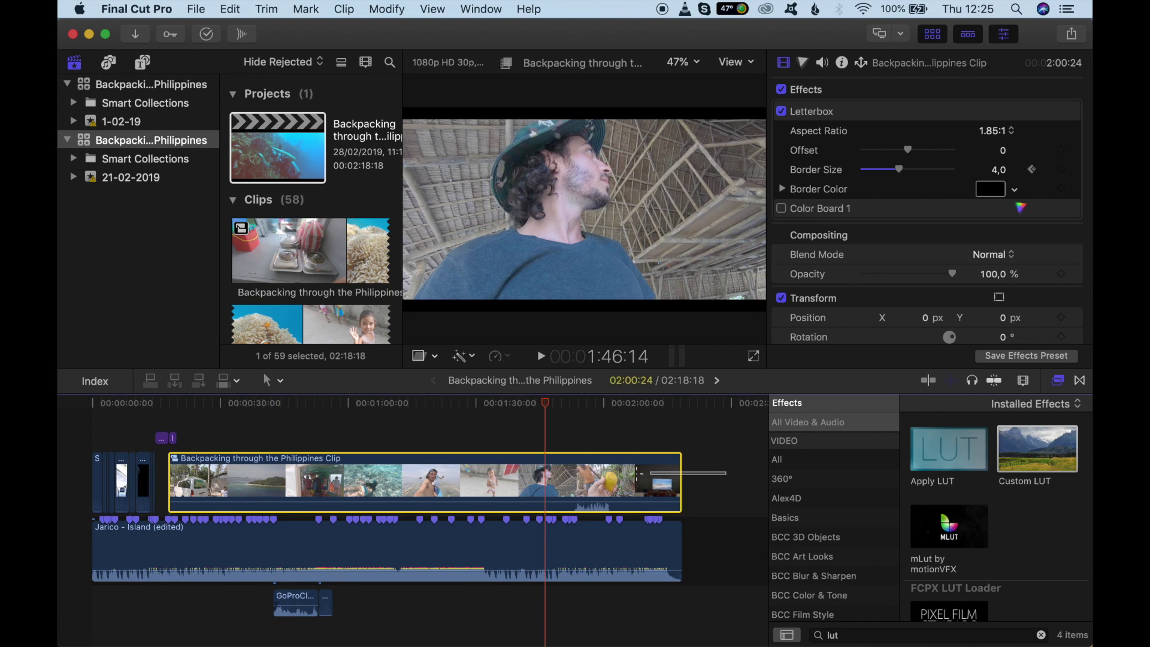
left_click_drag(650, 472, 80, 465)
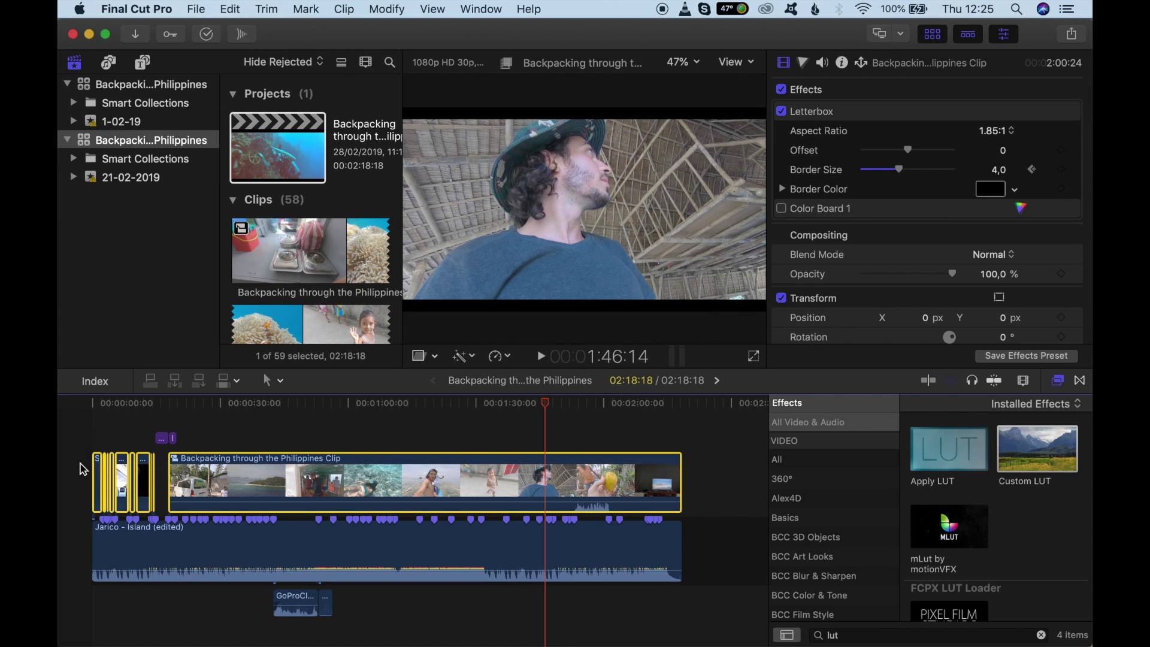
right_click(248, 489)
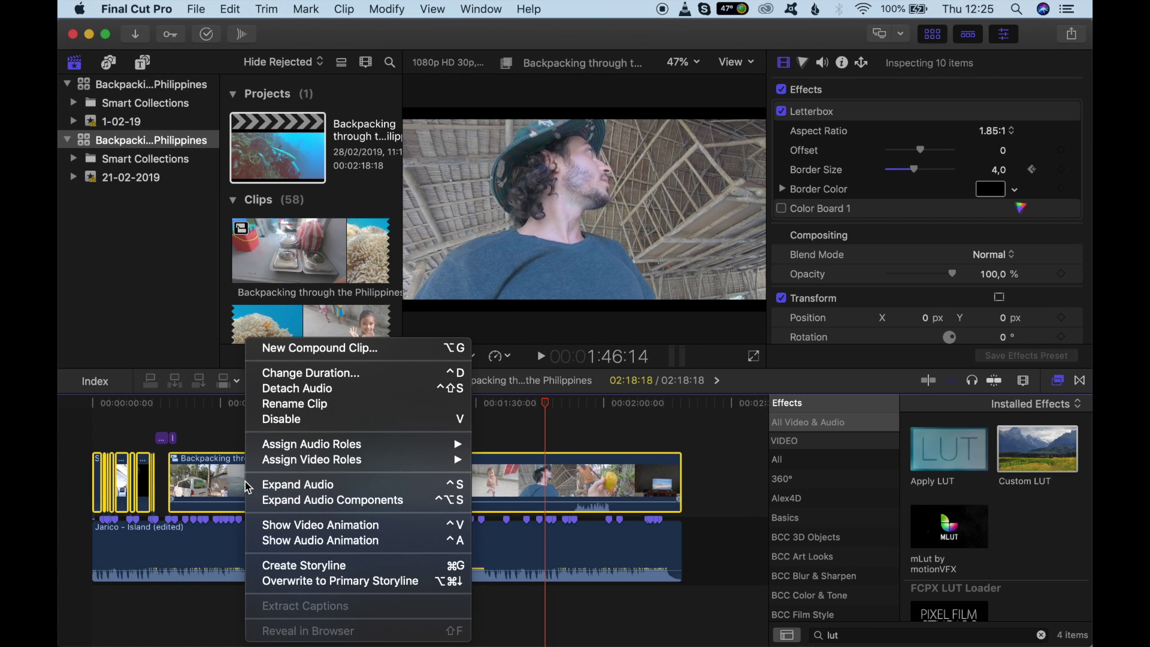
left_click(318, 355)
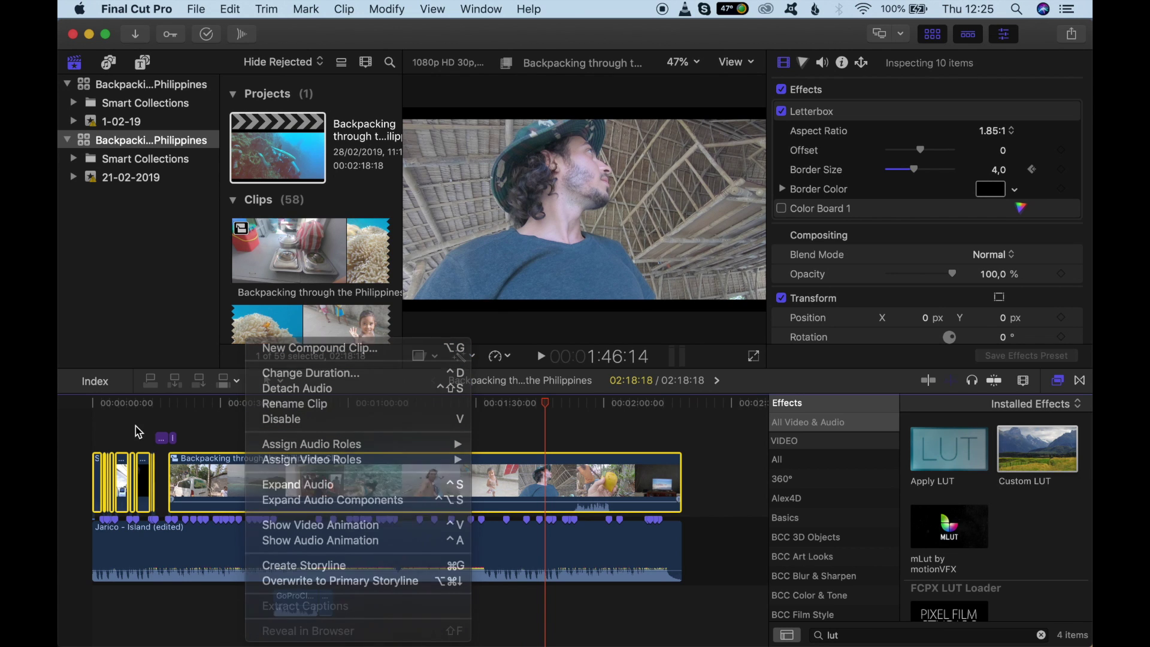
left_click_drag(126, 438, 168, 514)
left_click(223, 483)
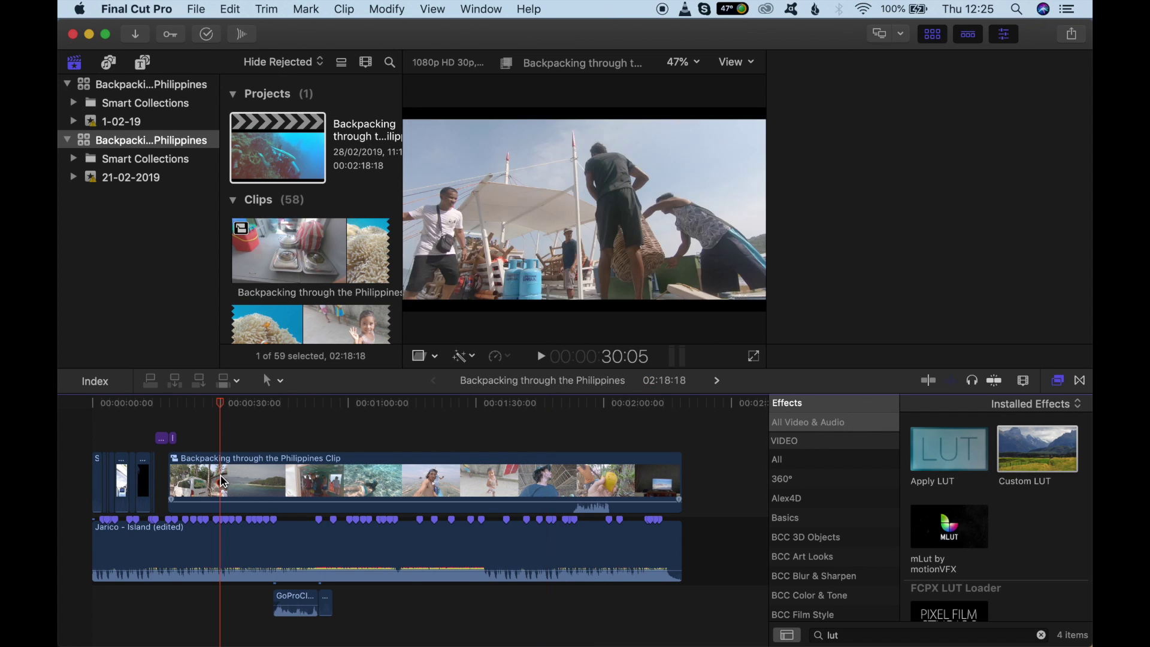
left_click(723, 489)
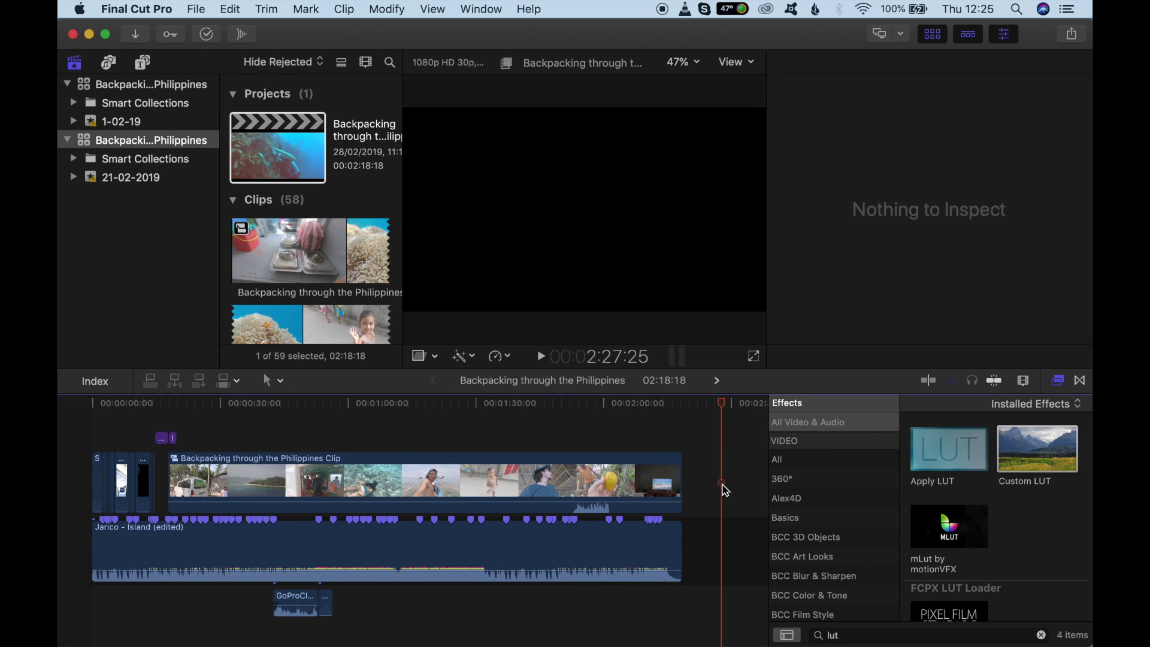
Combine all the opening clips and the existing compound clip into one new compound clip in the 21-02-2019 event
left_click_drag(724, 487, 66, 462)
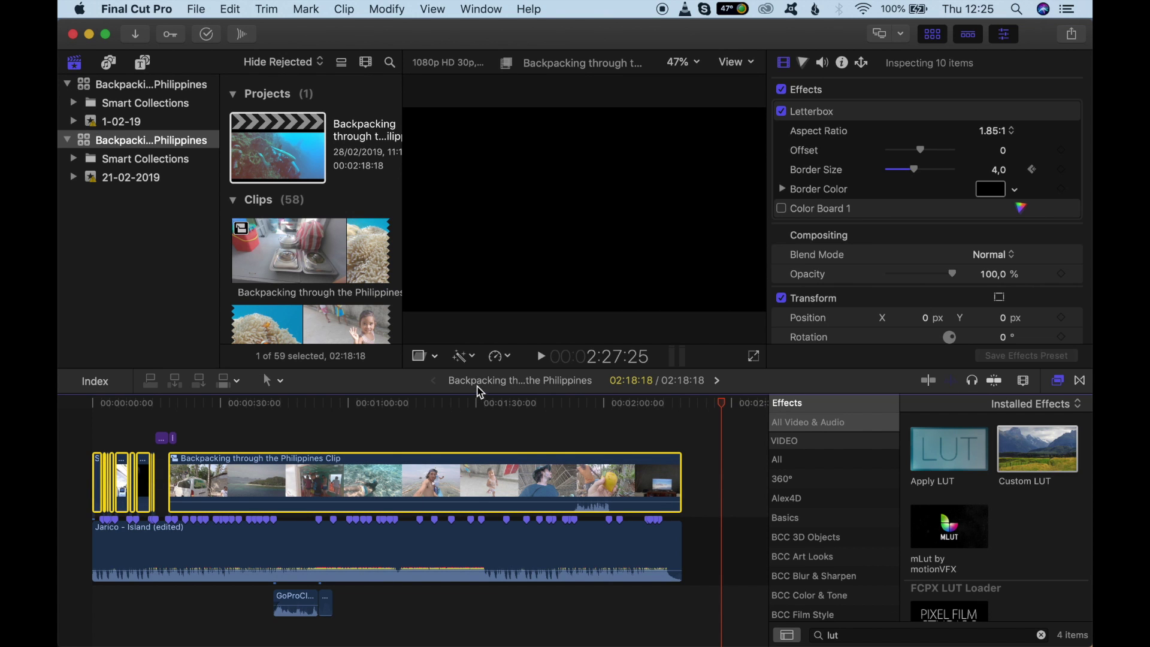
right_click(326, 486)
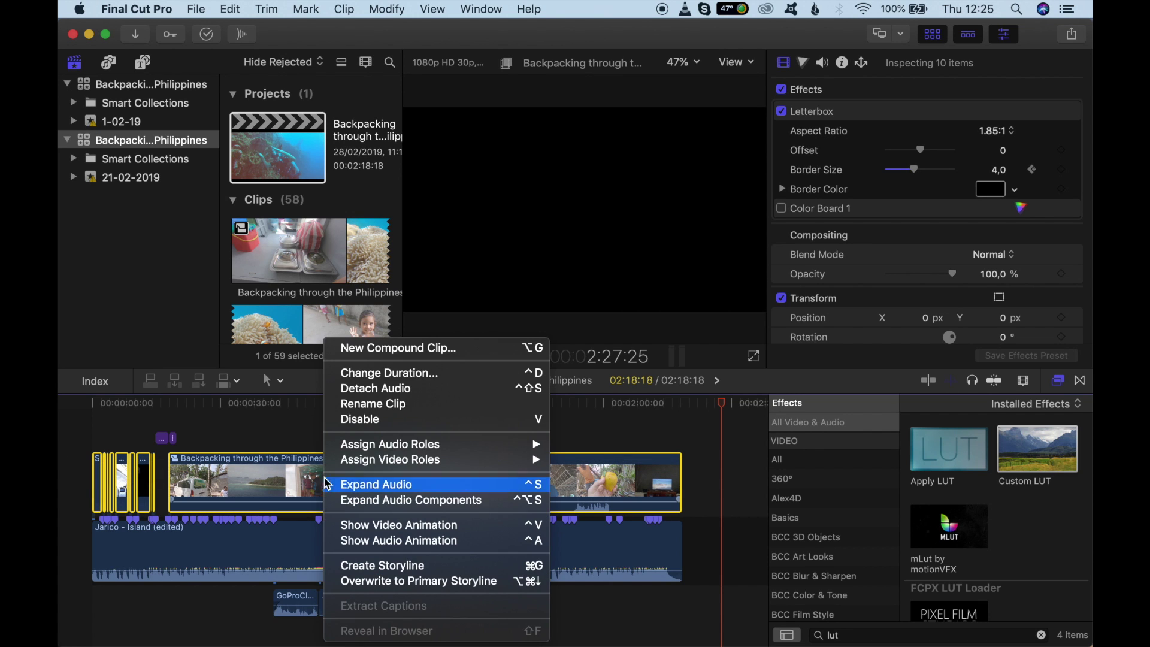
left_click(392, 349)
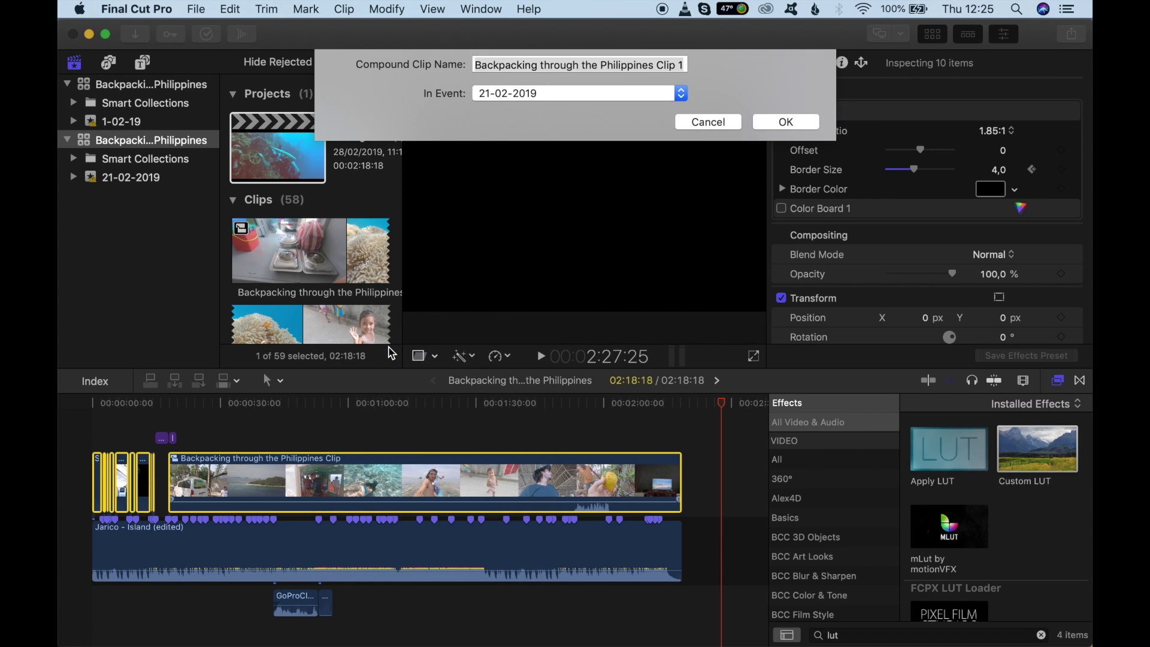
left_click(787, 123)
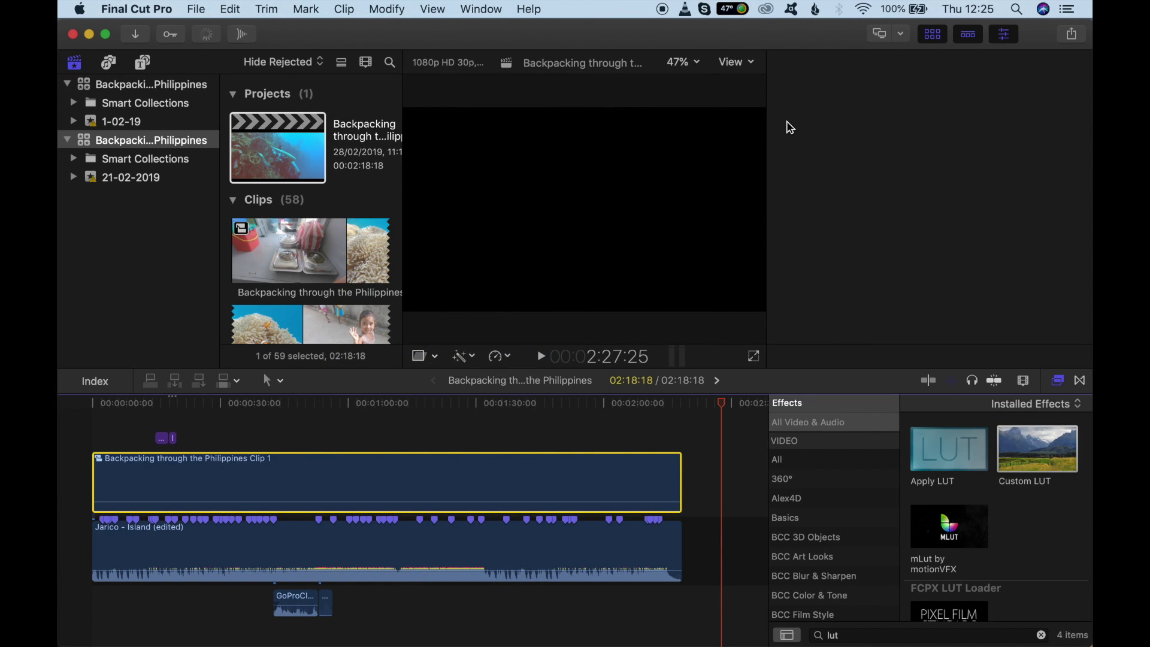
Examine the new compound clip's contents, including the compound clip nested inside it, and return to the project timeline
left_click(103, 411)
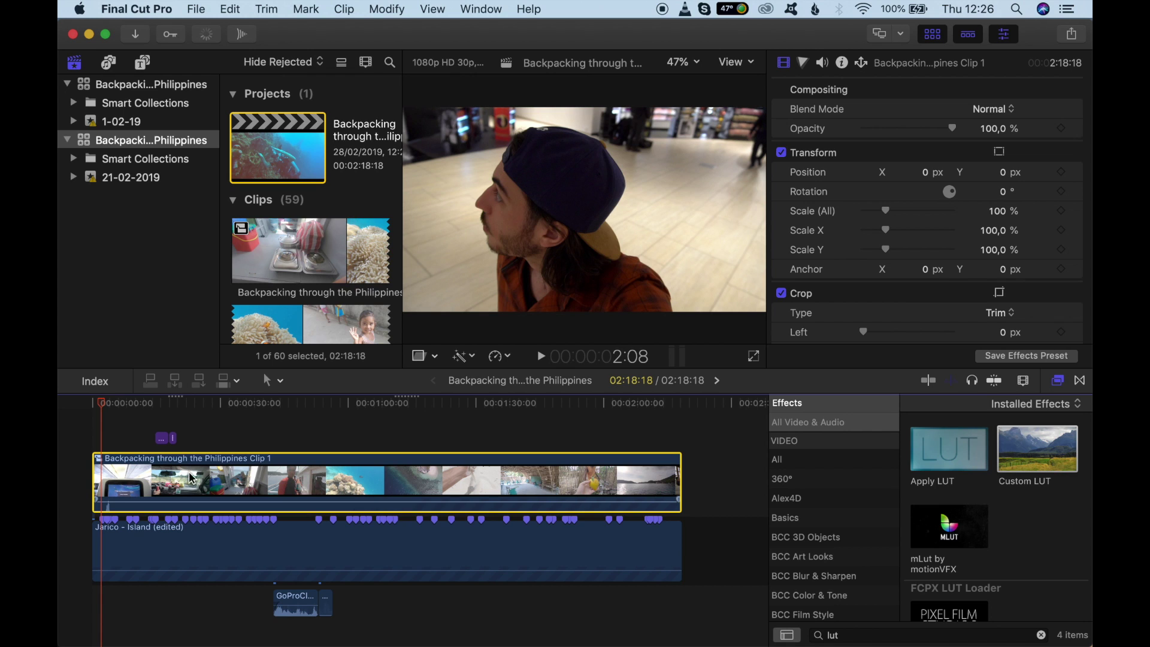
double_click(225, 480)
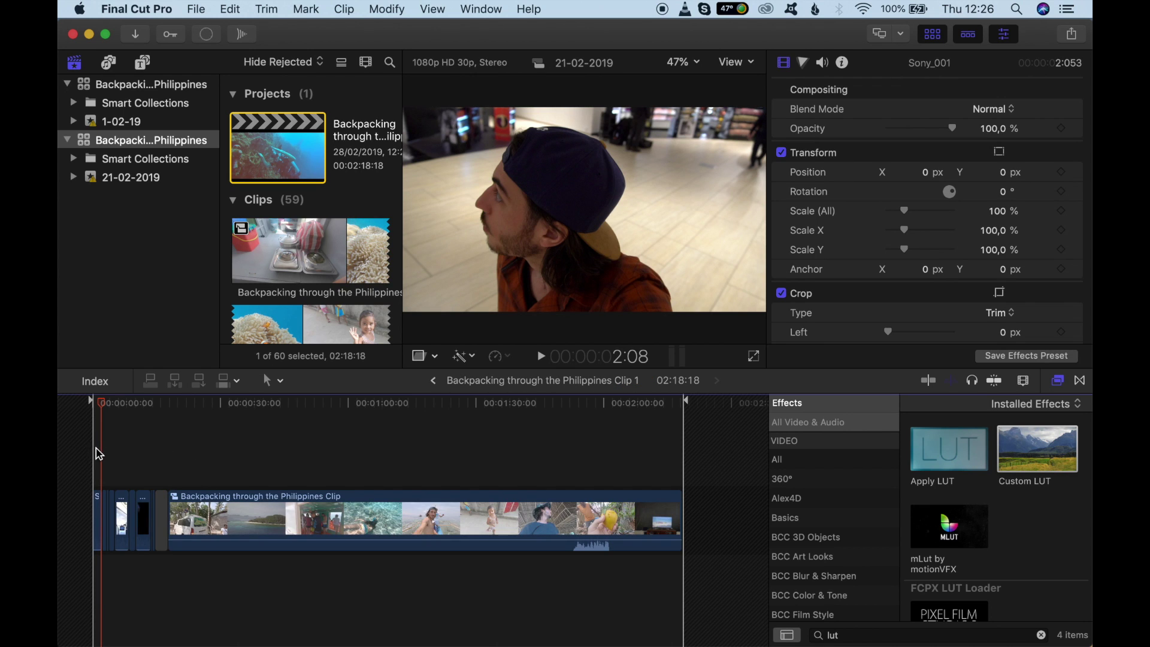
left_click_drag(97, 450, 156, 574)
left_click(223, 523)
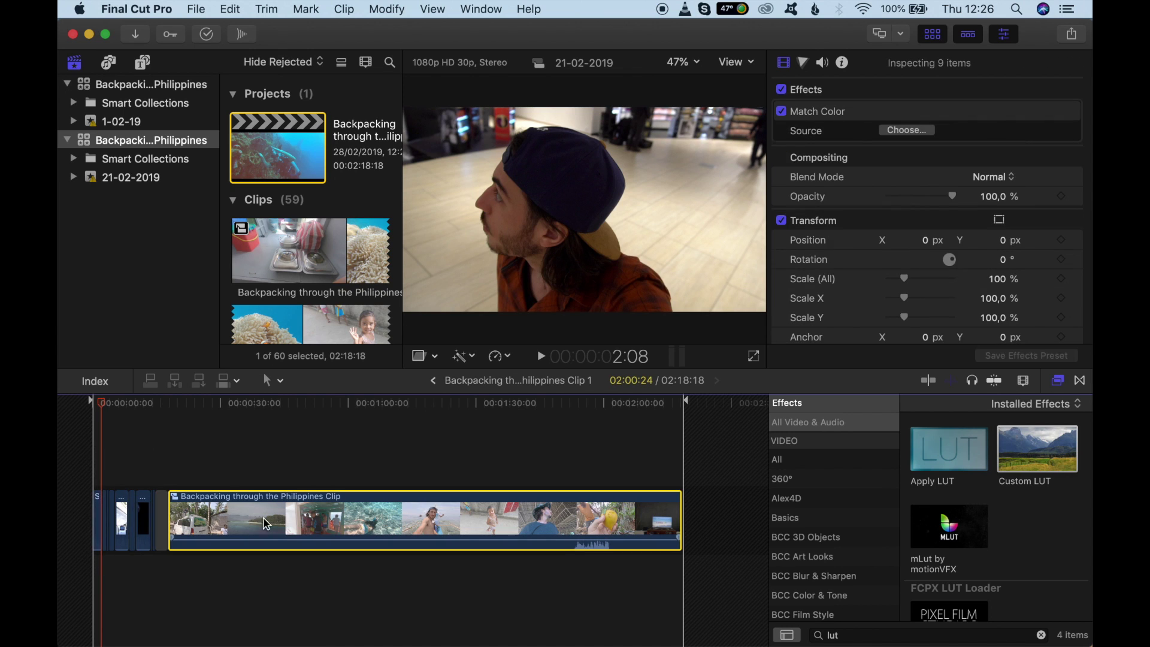
double_click(327, 521)
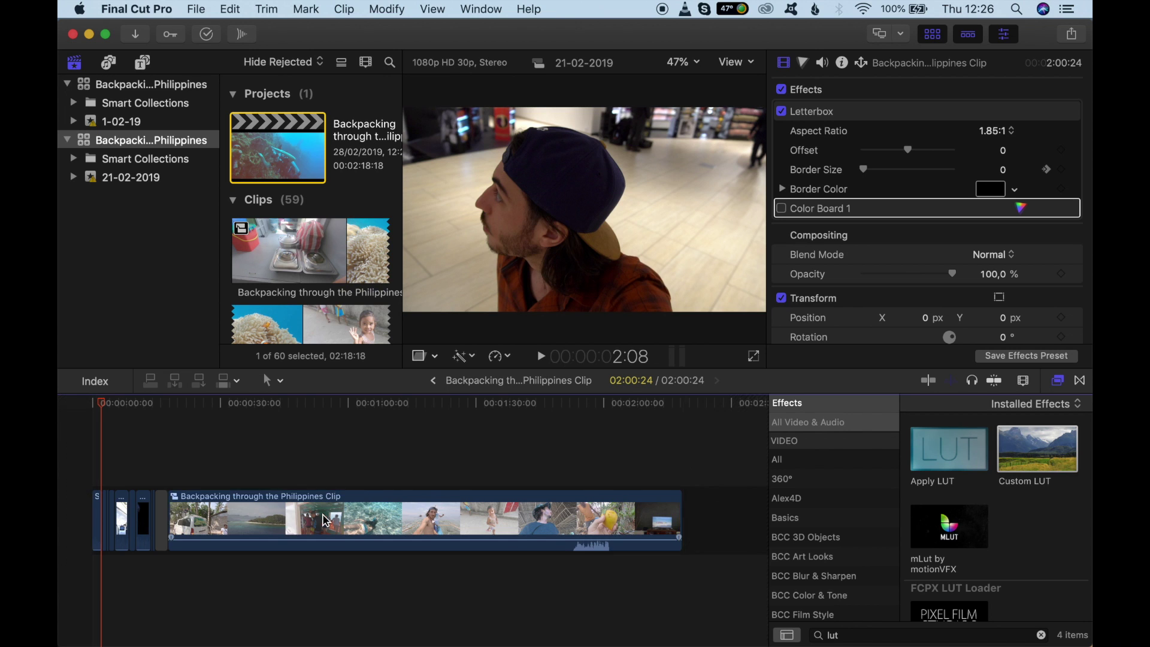
left_click_drag(99, 460, 283, 535)
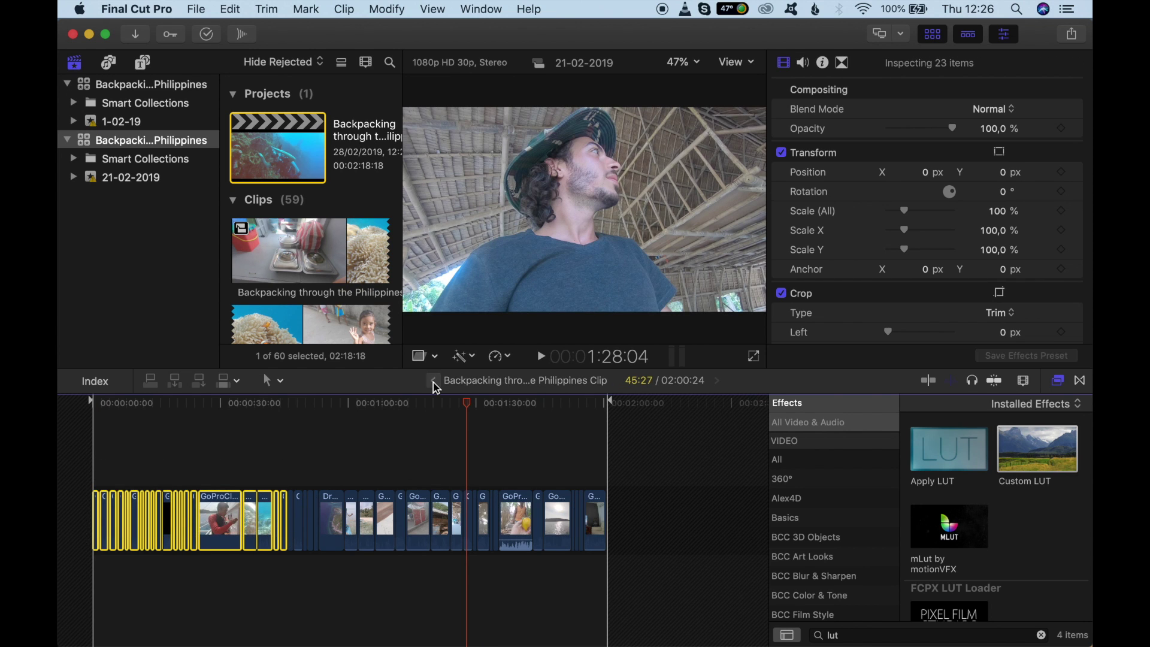
left_click(433, 381)
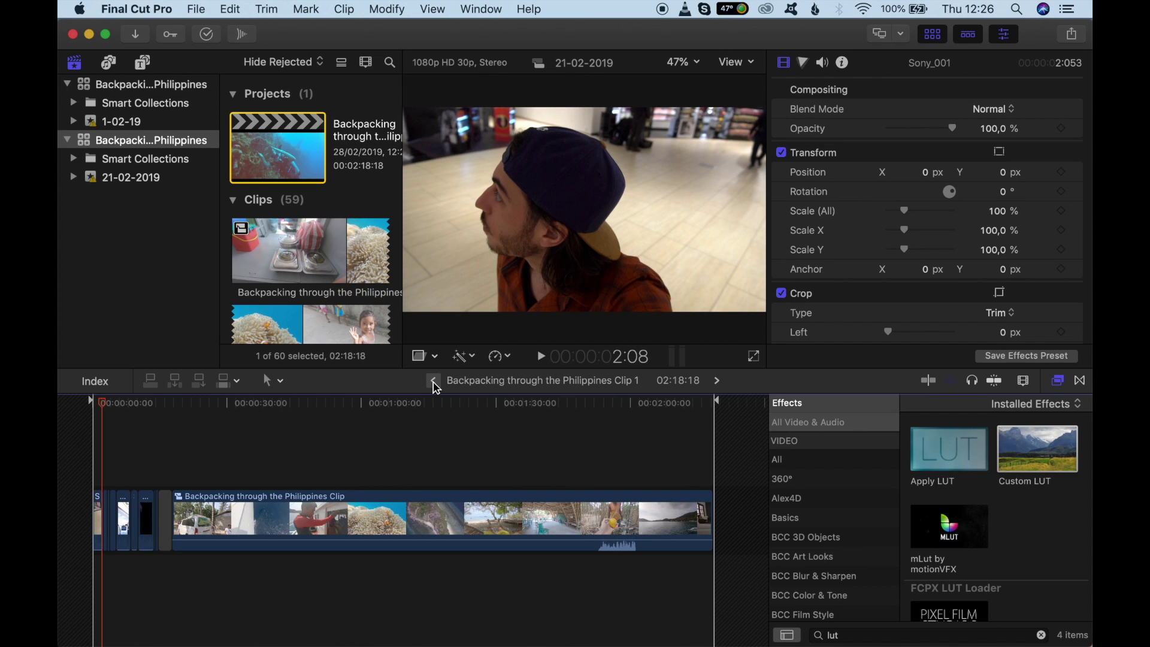
left_click(433, 382)
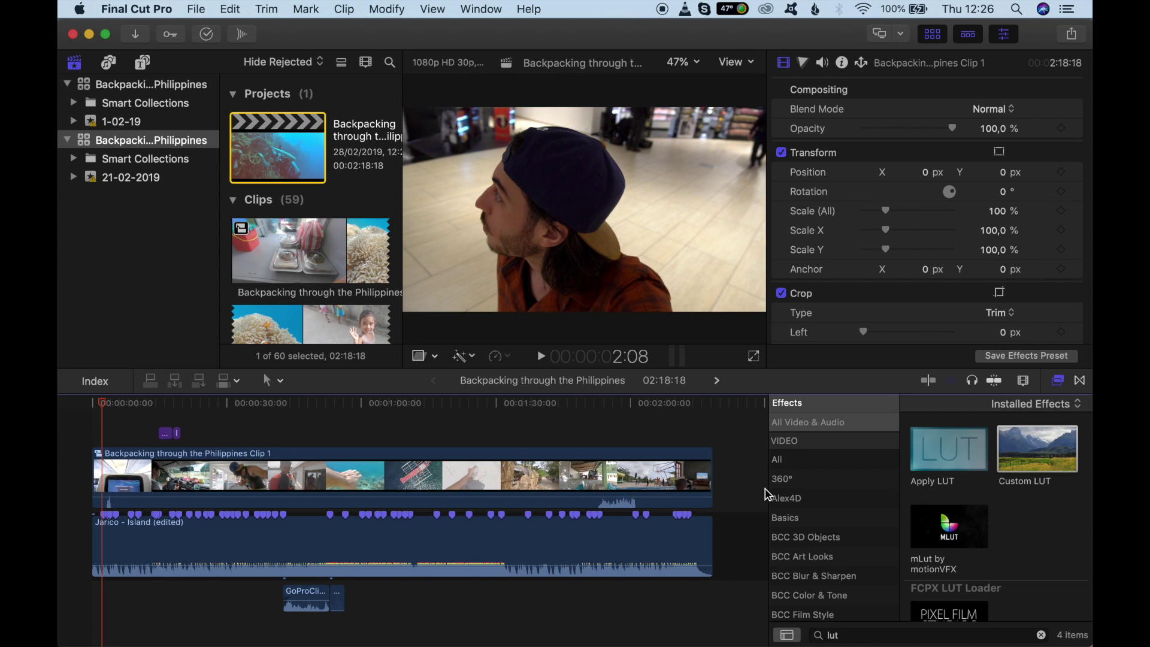
Select the new compound clip and place the playhead at about 33:28 on the boat footage
left_click(98, 405)
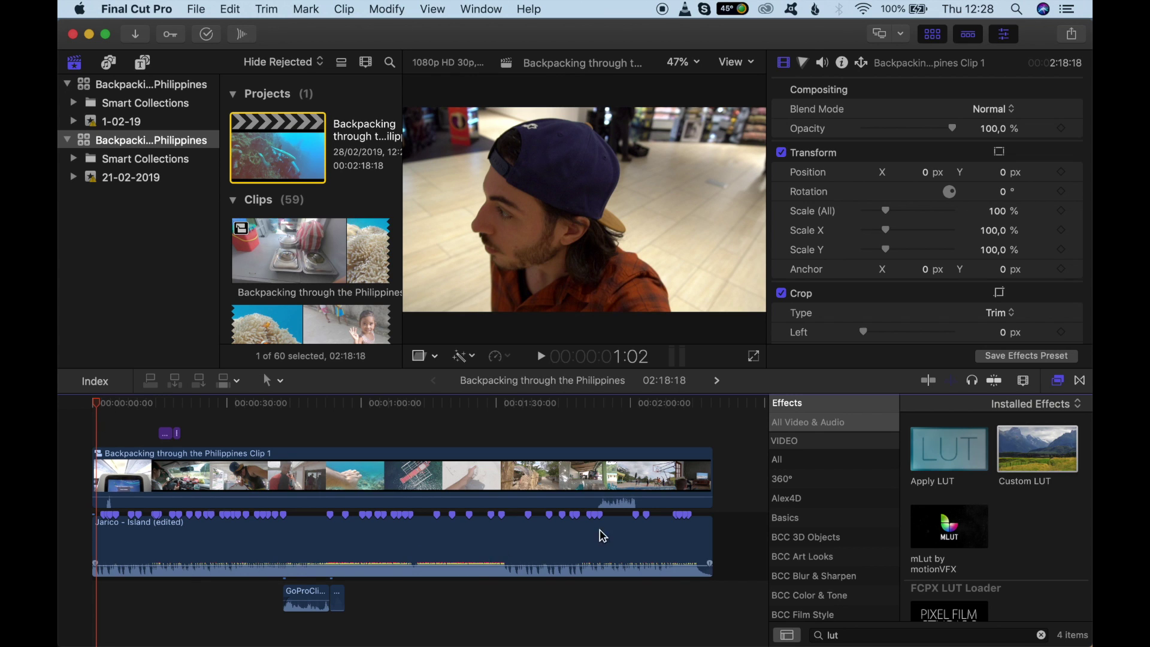
left_click_drag(746, 486, 246, 487)
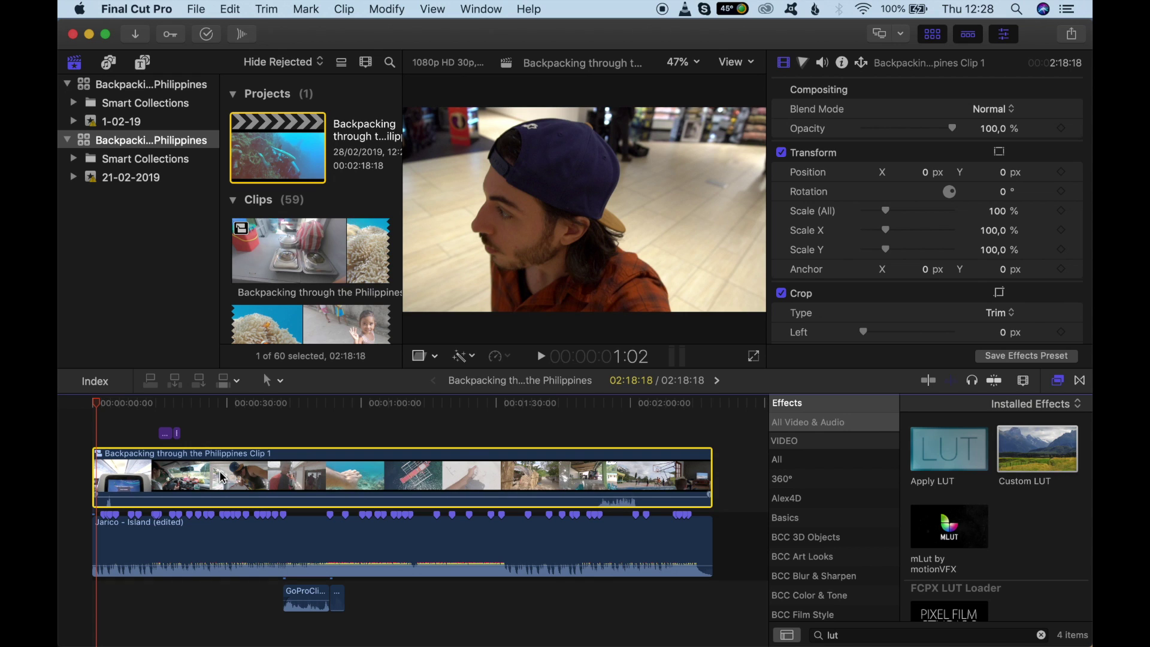
left_click(243, 482)
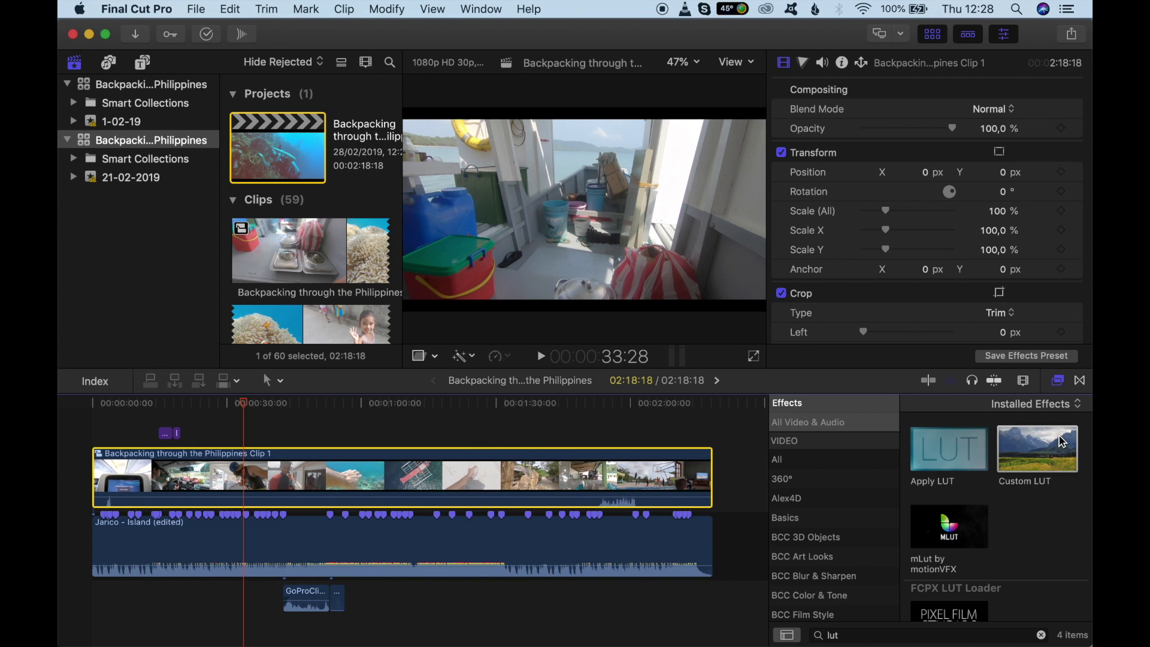
Look through the installed effects matching "lut", from Custom LUT down to FCPX LUT Loader
left_click(1058, 381)
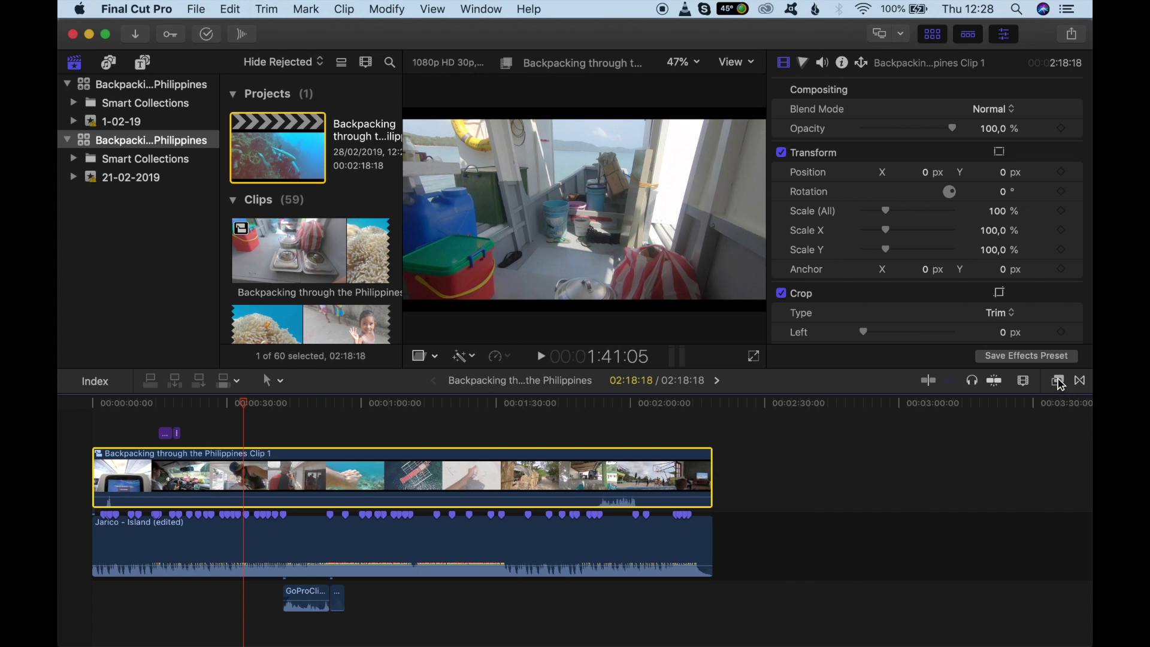
left_click(1059, 381)
left_click(1044, 636)
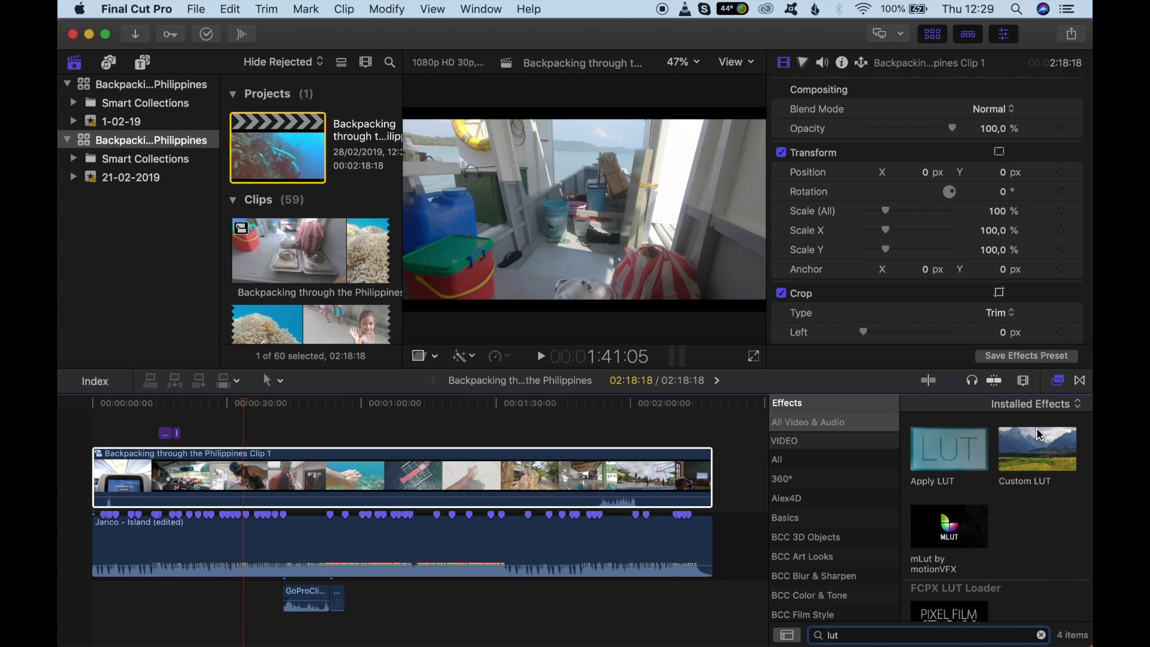
left_click(1039, 447)
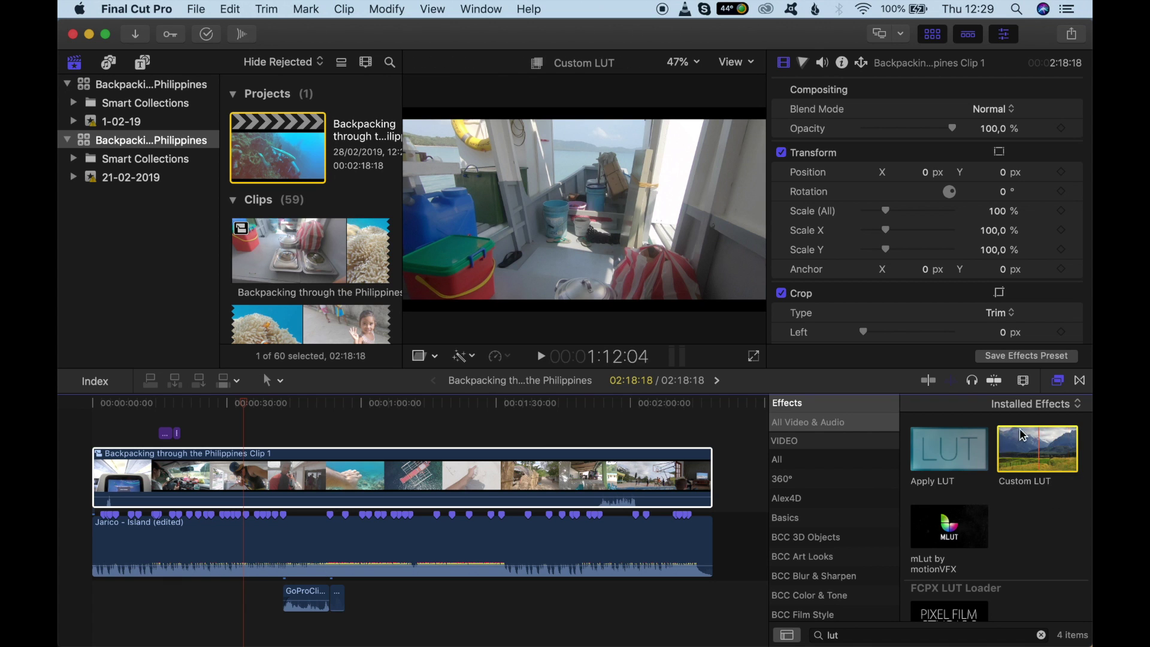
scroll(1061, 564, "down", 2)
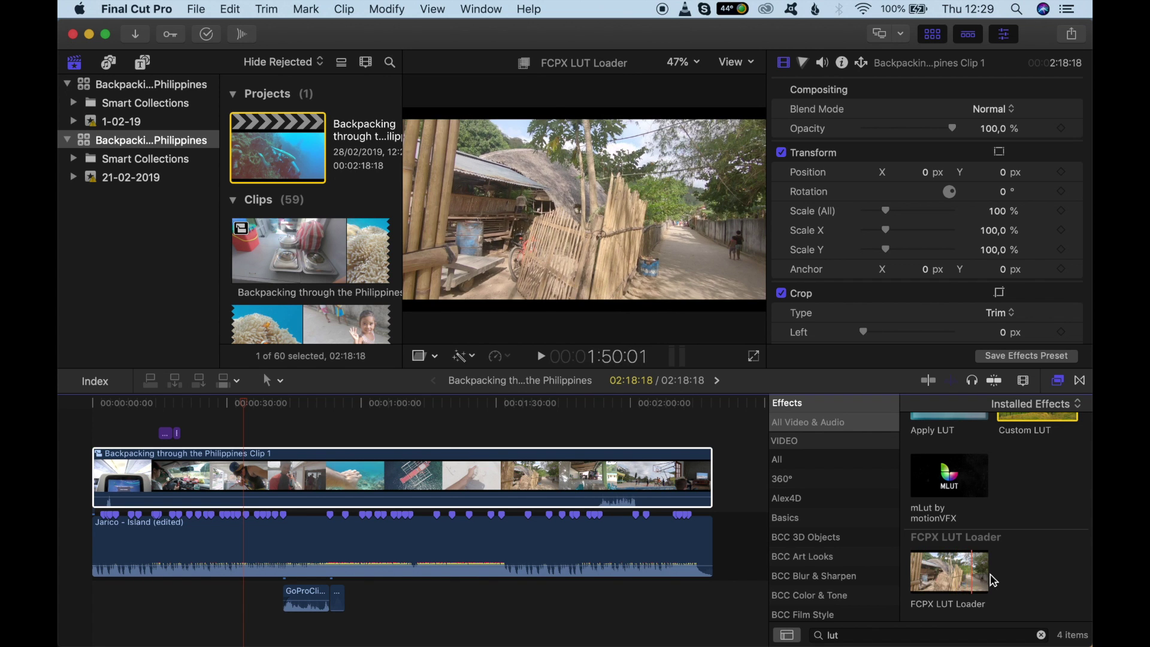
scroll(1065, 564, "up", 2)
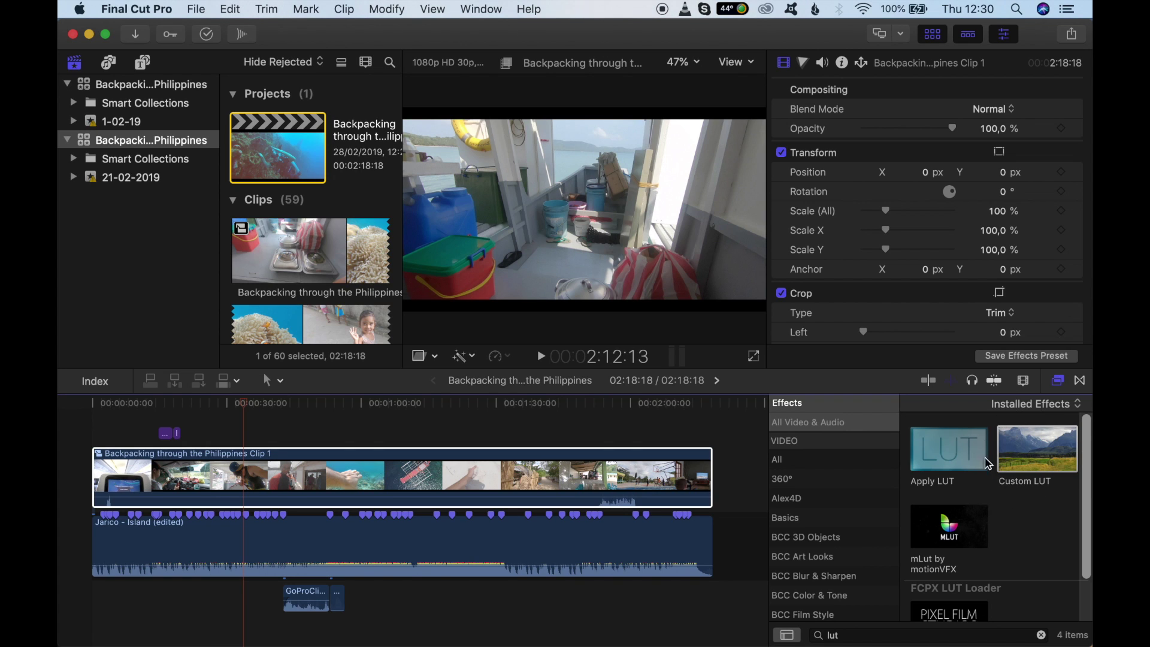
Apply the Custom LUT effect to the new compound clip and show its settings in the video inspector
left_click(1045, 453)
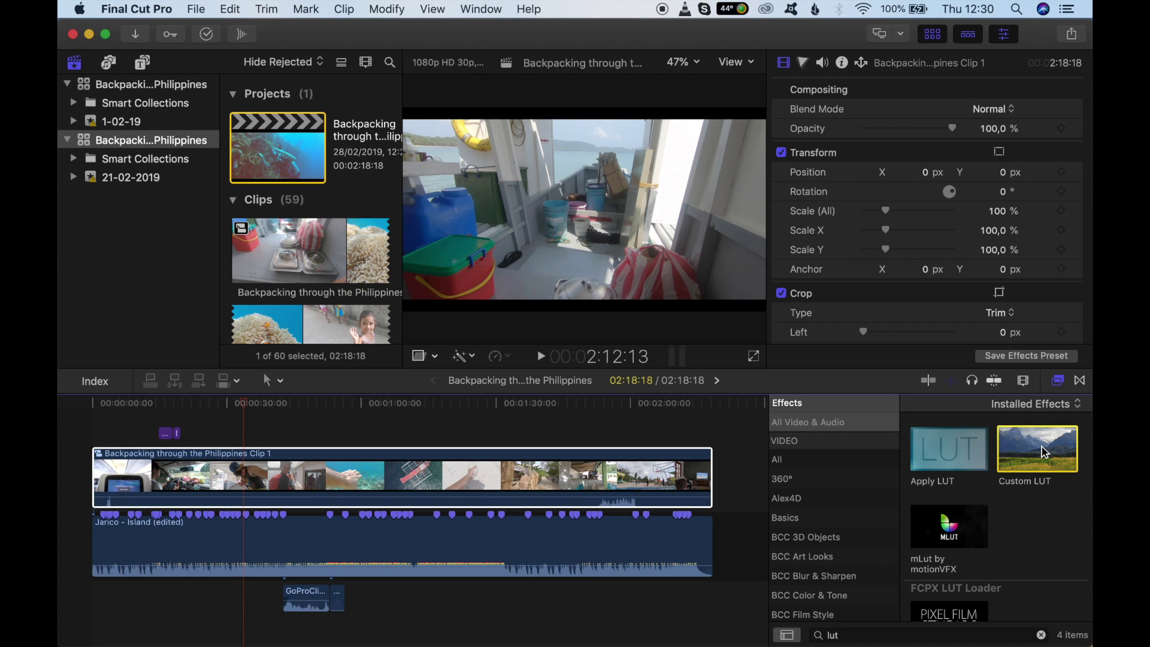
left_click_drag(1045, 453, 638, 488)
left_click_drag(371, 480, 344, 473)
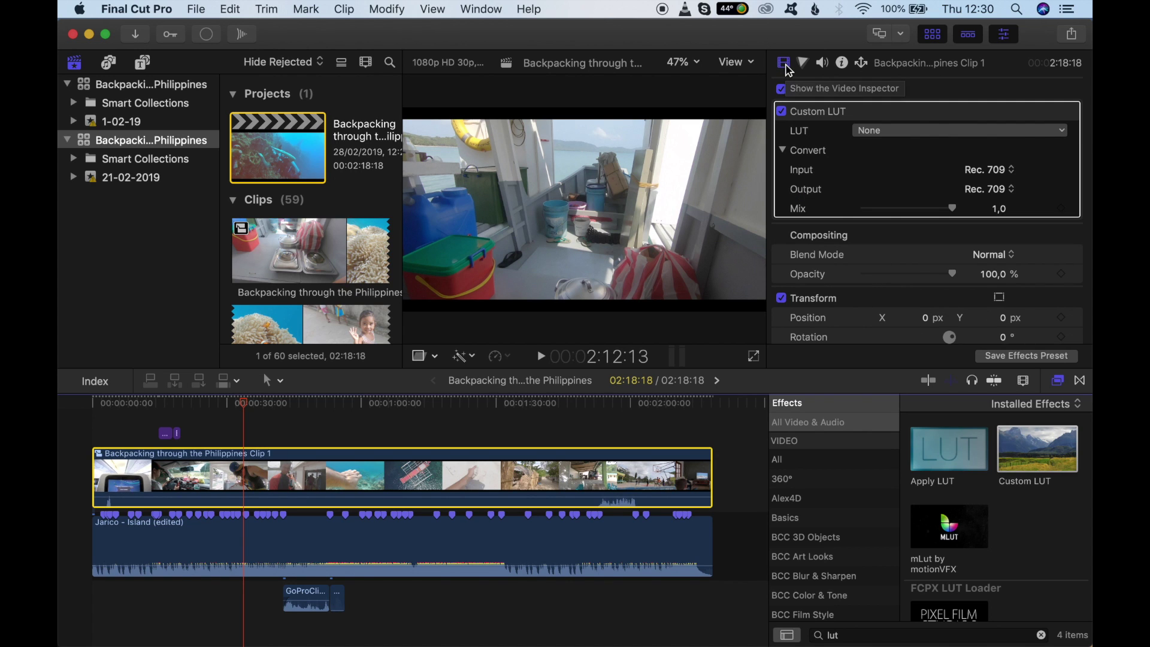
left_click(789, 71)
mouse_move(785, 113)
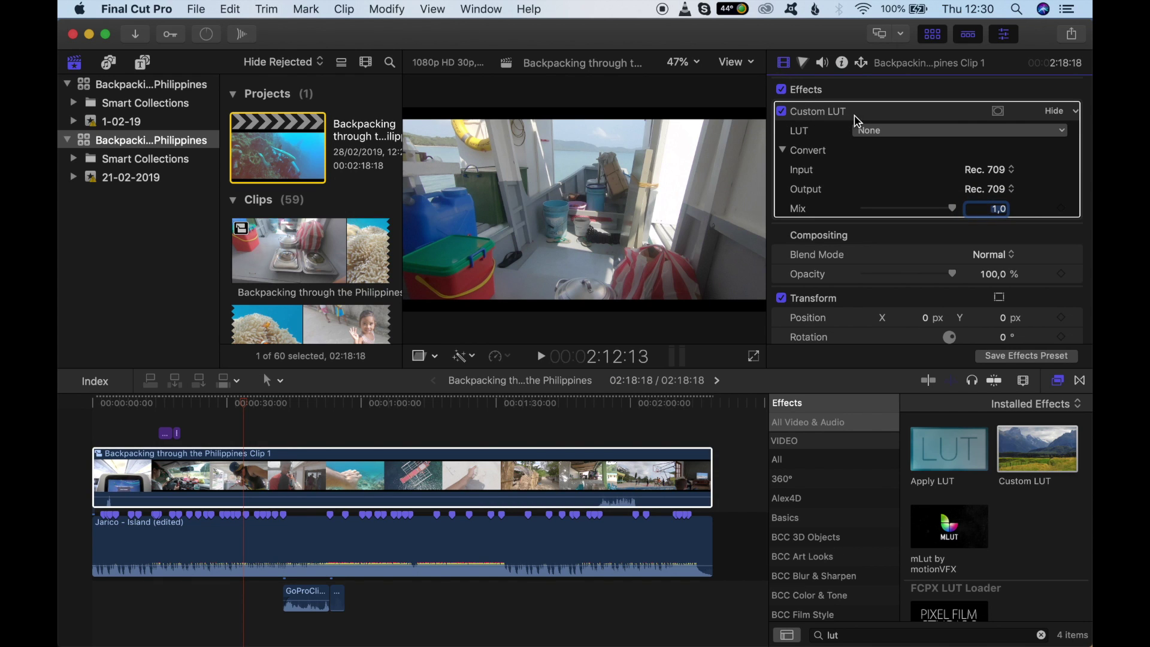
left_click(782, 112)
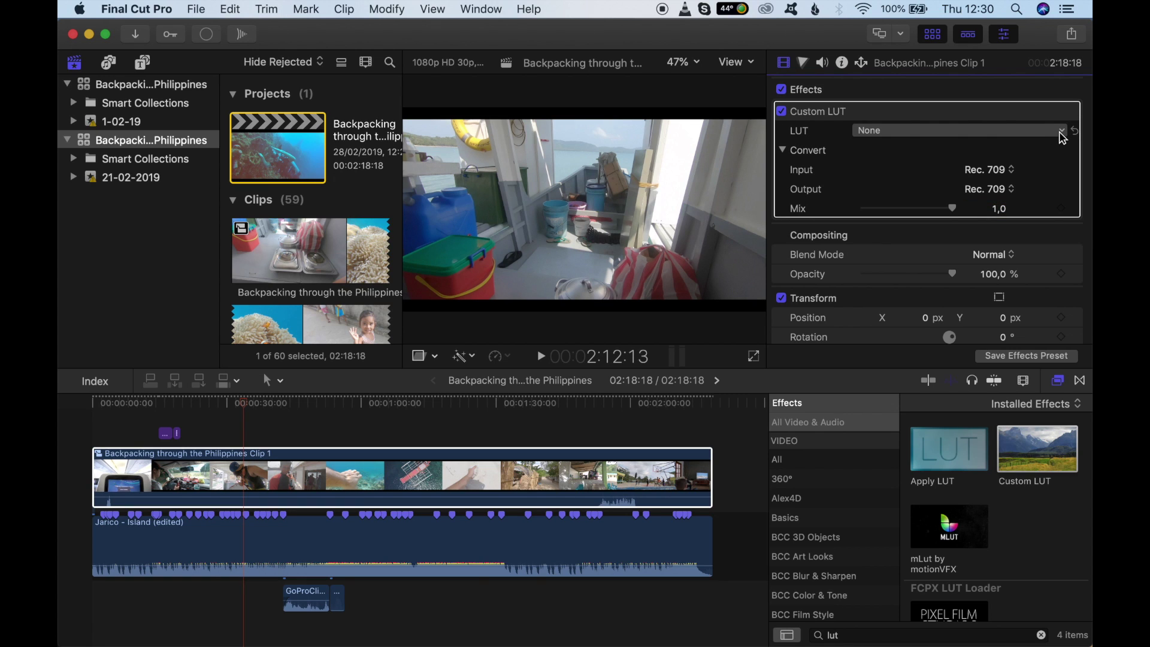
left_click(1062, 133)
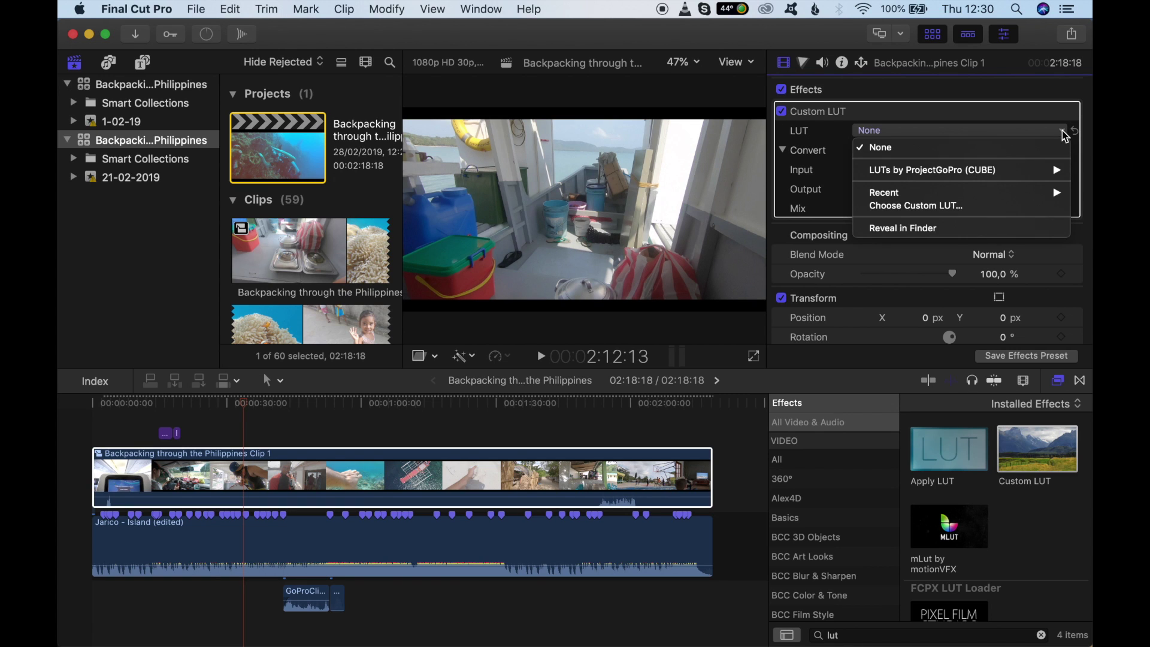
left_click(1001, 205)
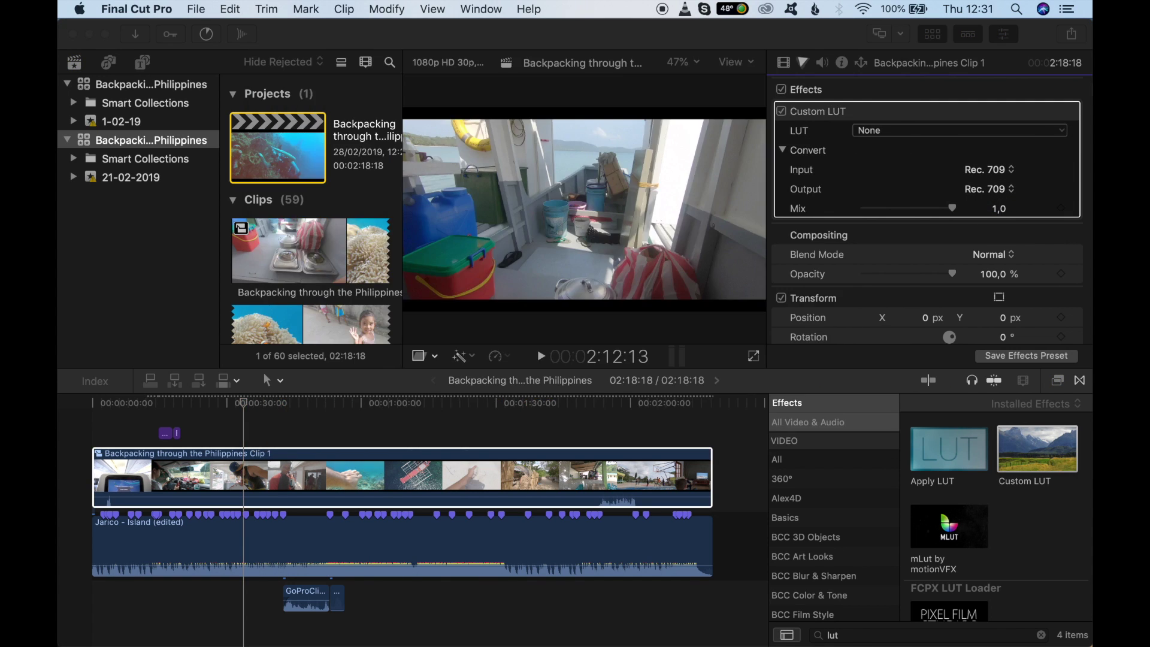
key("Escape")
Set the Custom LUT effect to Cine Travel from the Cine Pack of the ProjectGoPro LUTs
left_click(1056, 136)
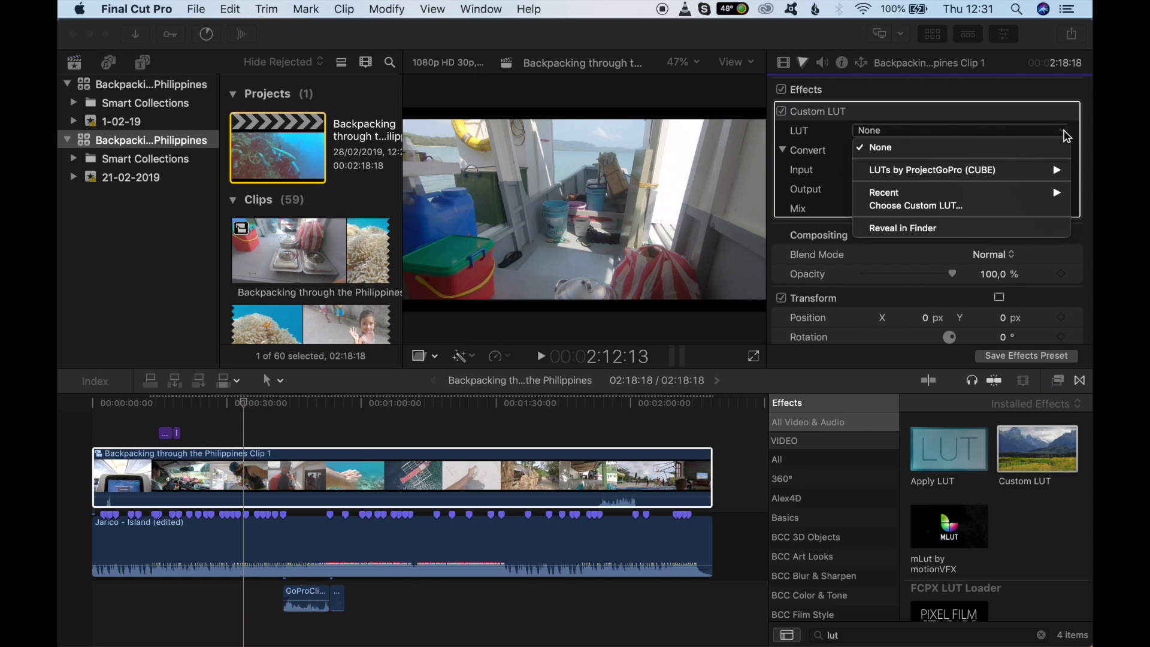
mouse_move(1046, 176)
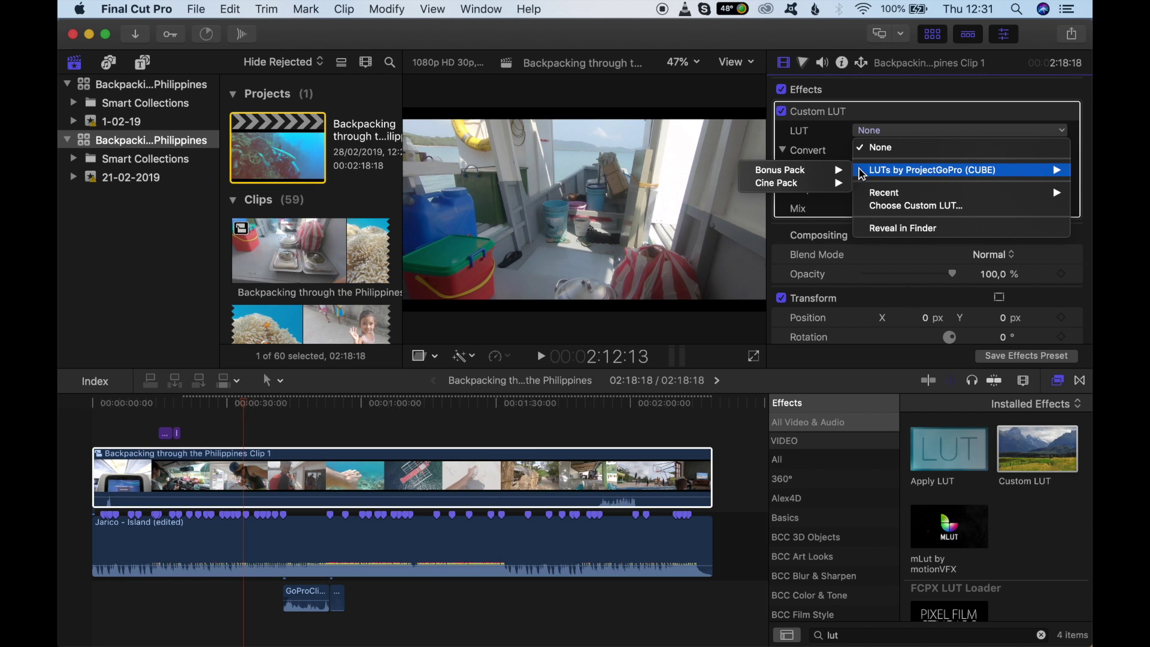
mouse_move(827, 185)
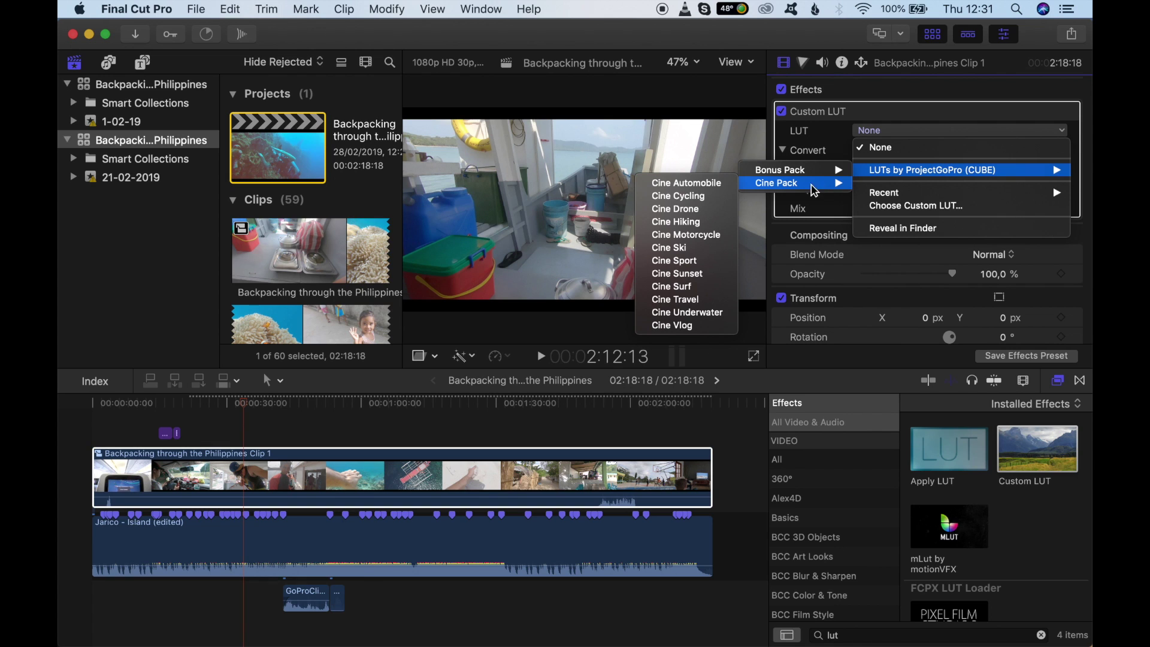
left_click(704, 308)
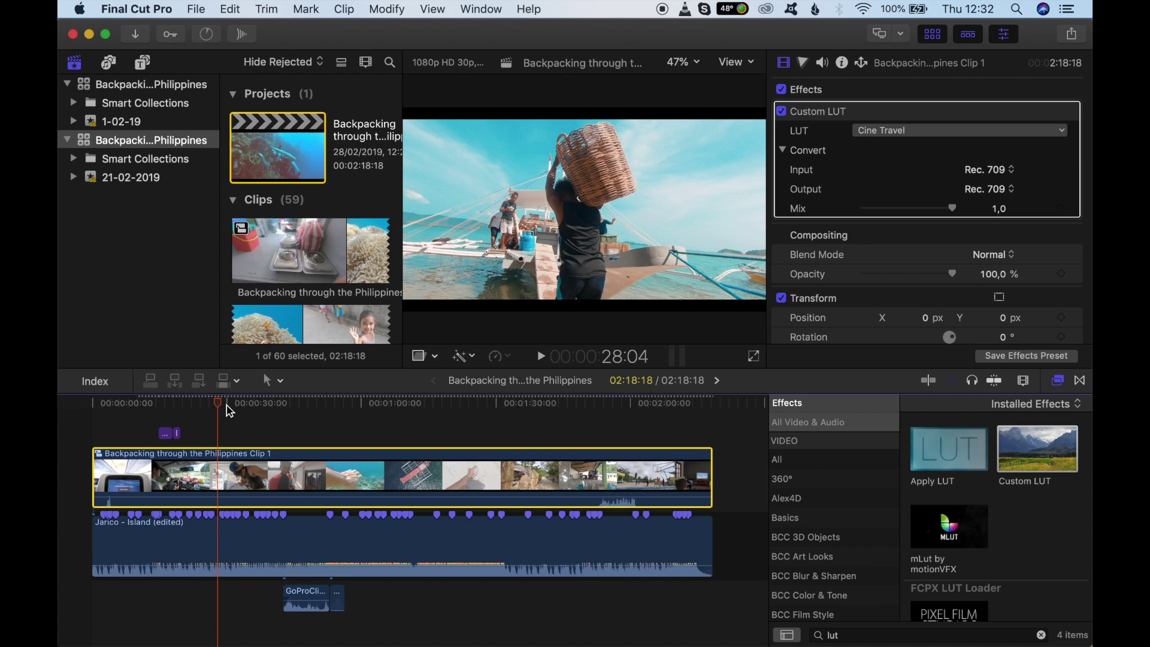
Check the Cine Travel grade on boat, turtle and village footage, ending at about 1:37:25
left_click_drag(230, 411, 313, 408)
left_click(352, 409)
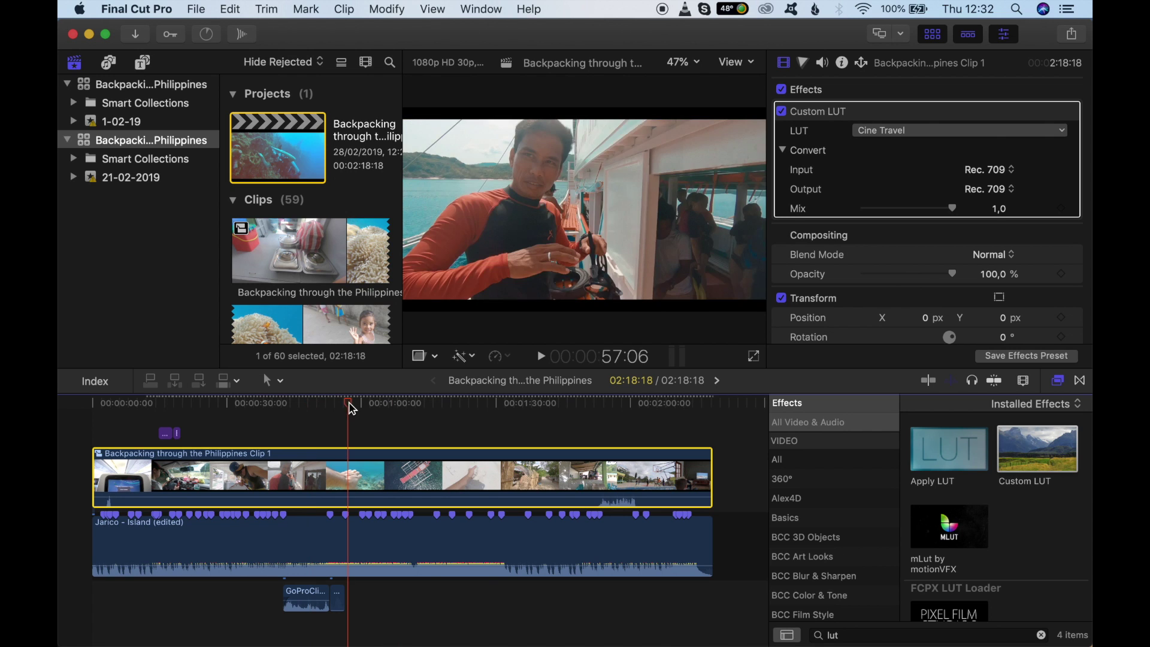
left_click(397, 408)
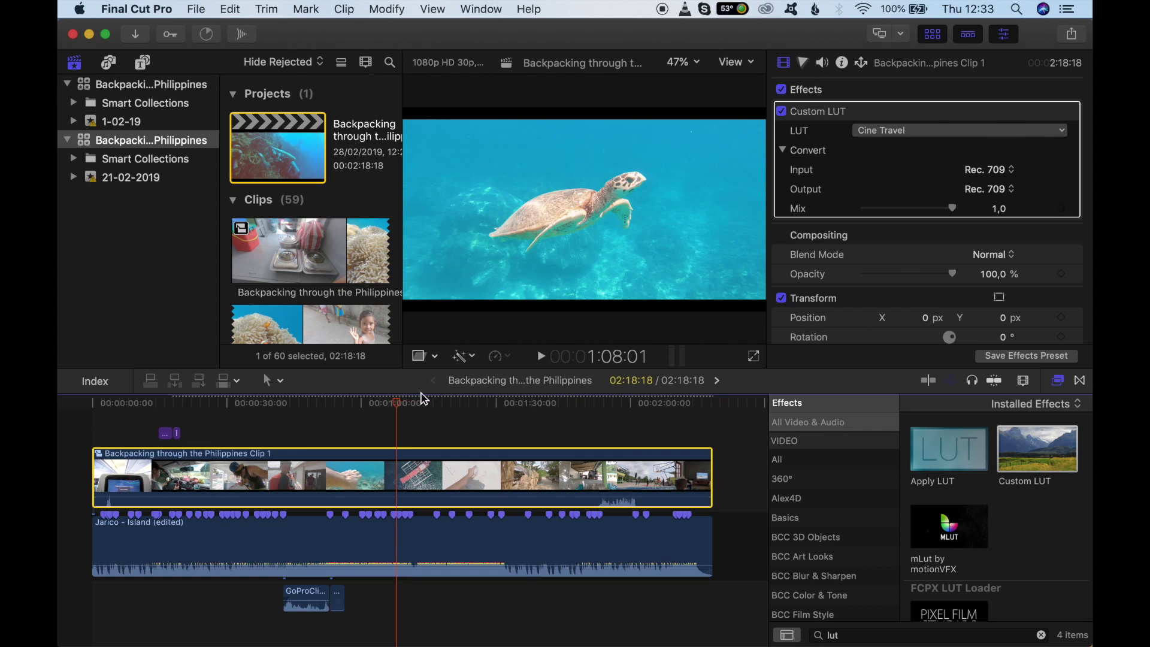
left_click(531, 403)
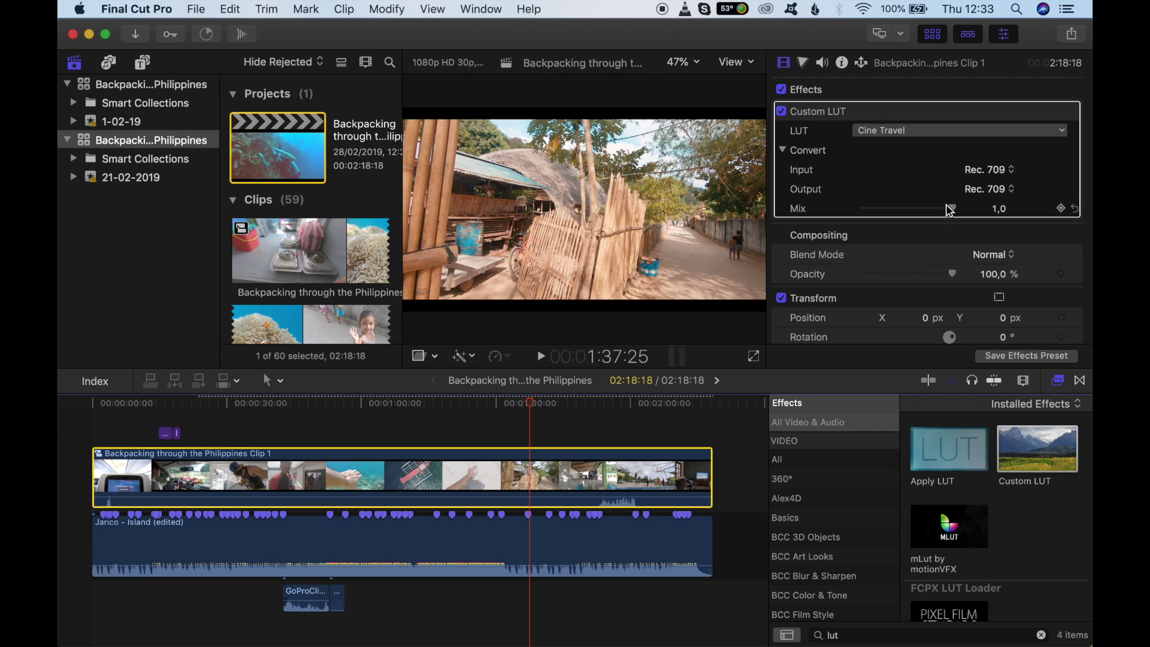
Reduce the Custom LUT effect's Mix to 0.6
left_click_drag(954, 211, 921, 211)
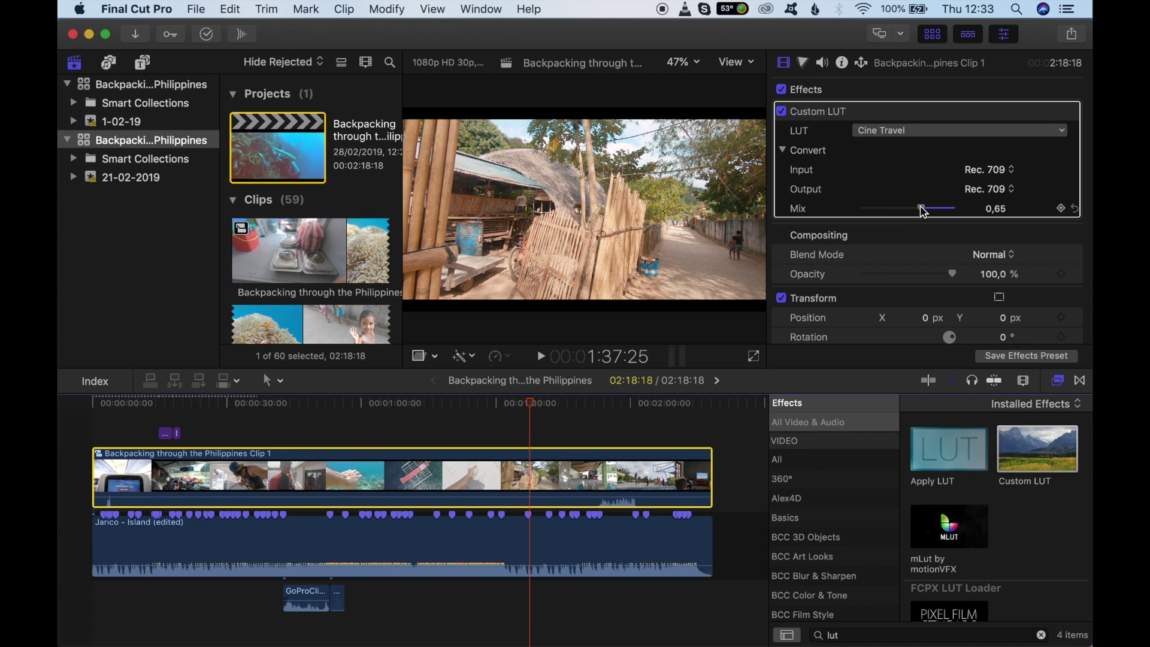
left_click(998, 209)
type("06")
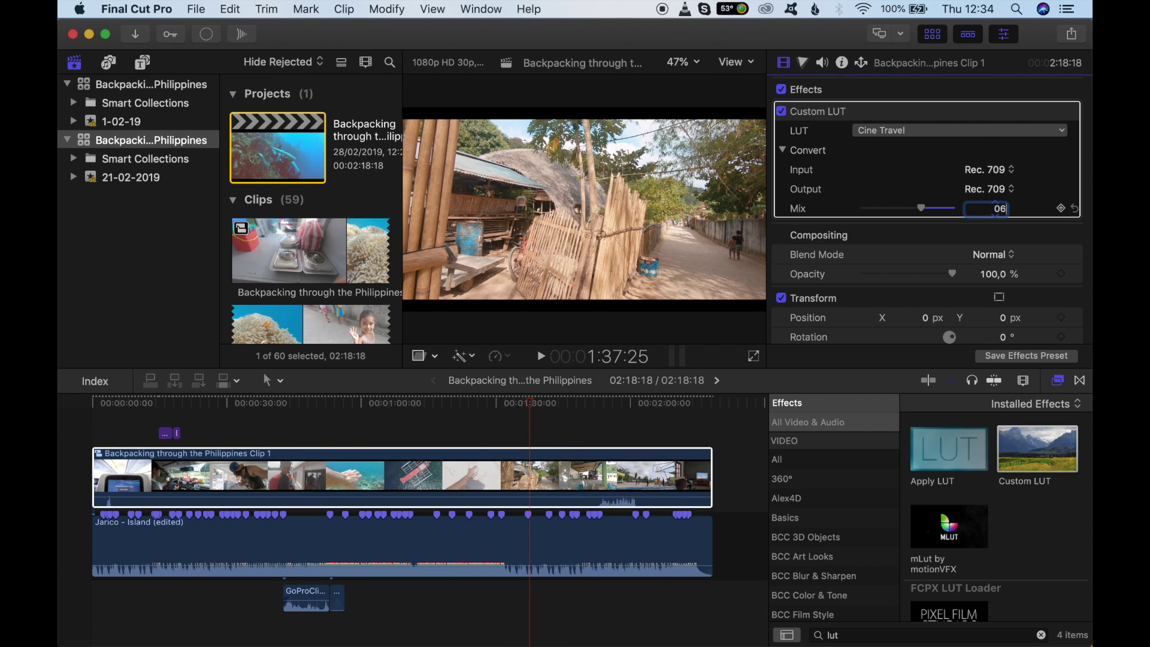
key("Return")
left_click_drag(949, 217, 919, 216)
Check the softened Cine Travel grade at several points, including about 59:27, 27:13 and 30:20
left_click(439, 409)
left_click(364, 407)
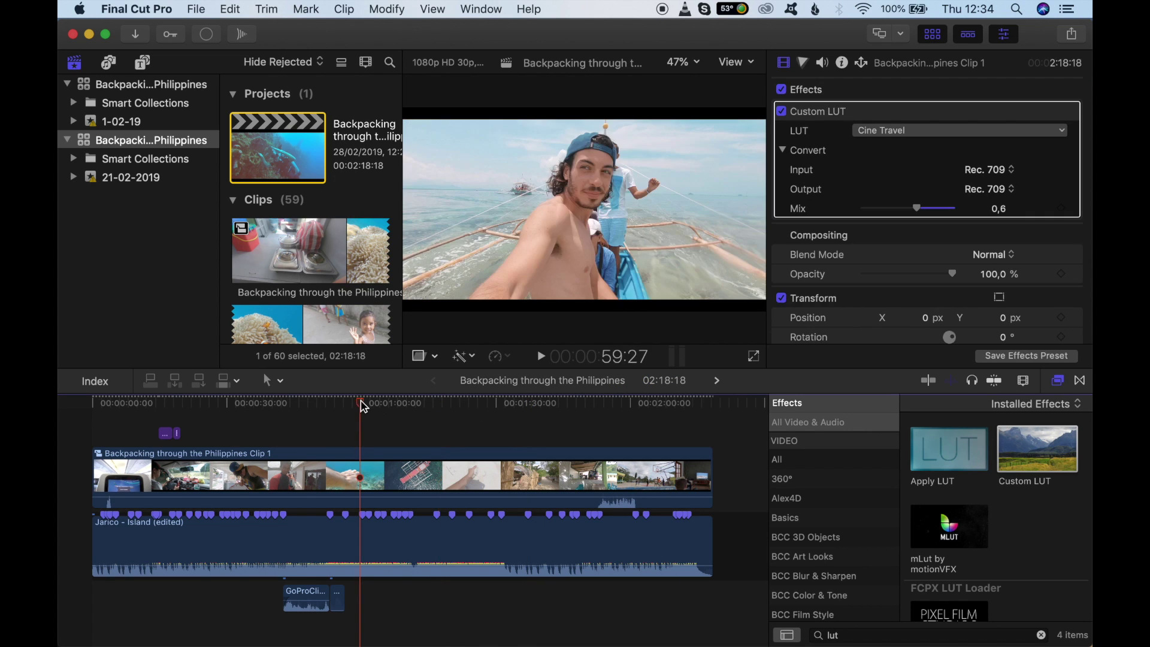
left_click(201, 409)
left_click_drag(202, 411, 216, 408)
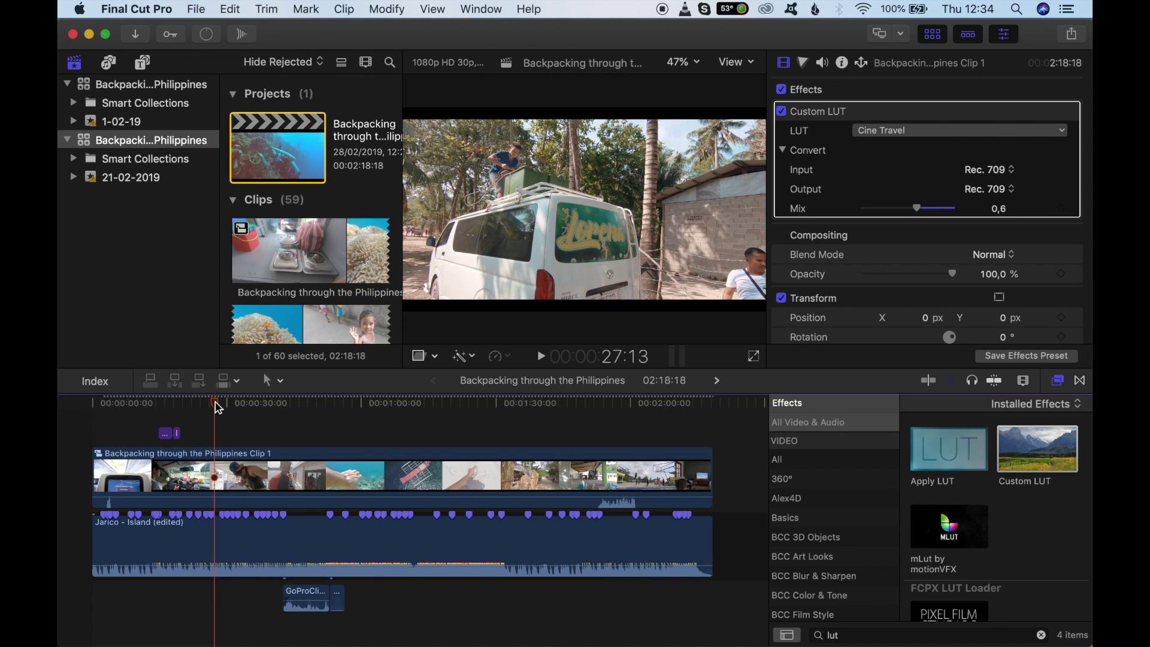
left_click(230, 408)
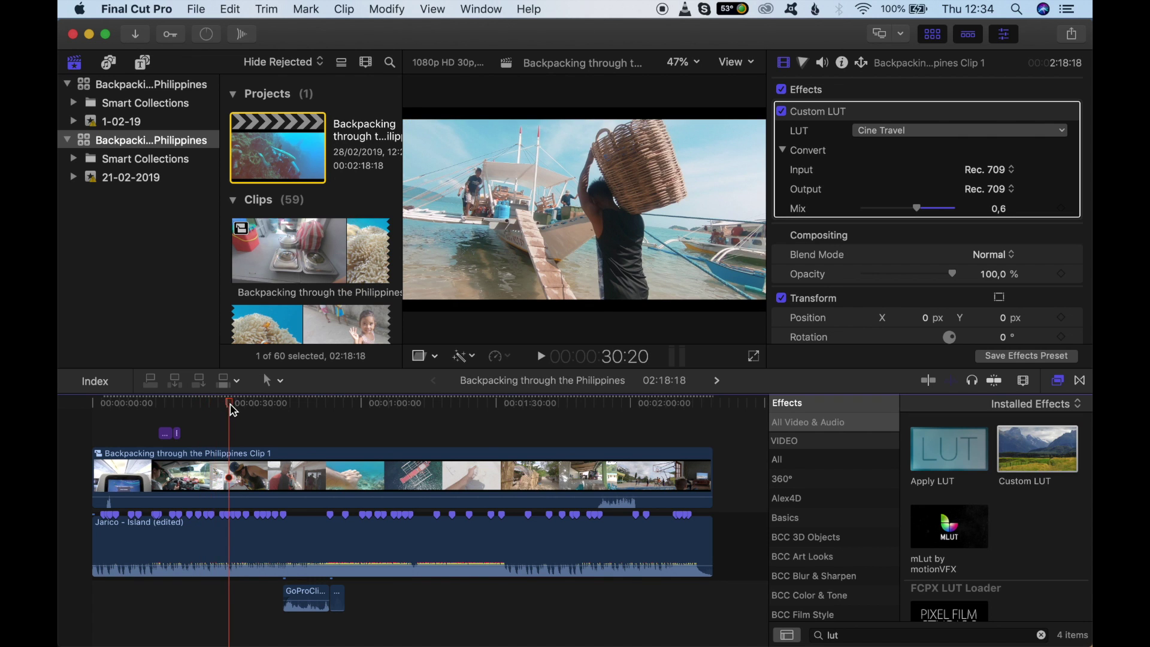
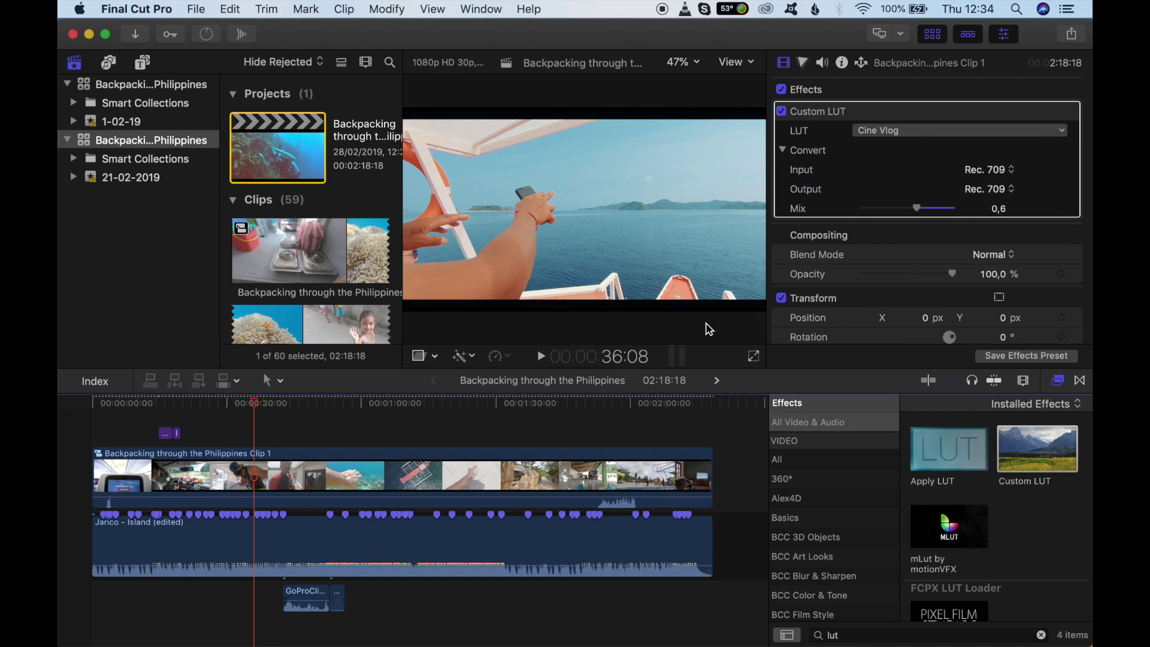
Check the Cine Vlog grade on the early footage and play the section from about 50:21 to the underwater hand shot
left_click(207, 406)
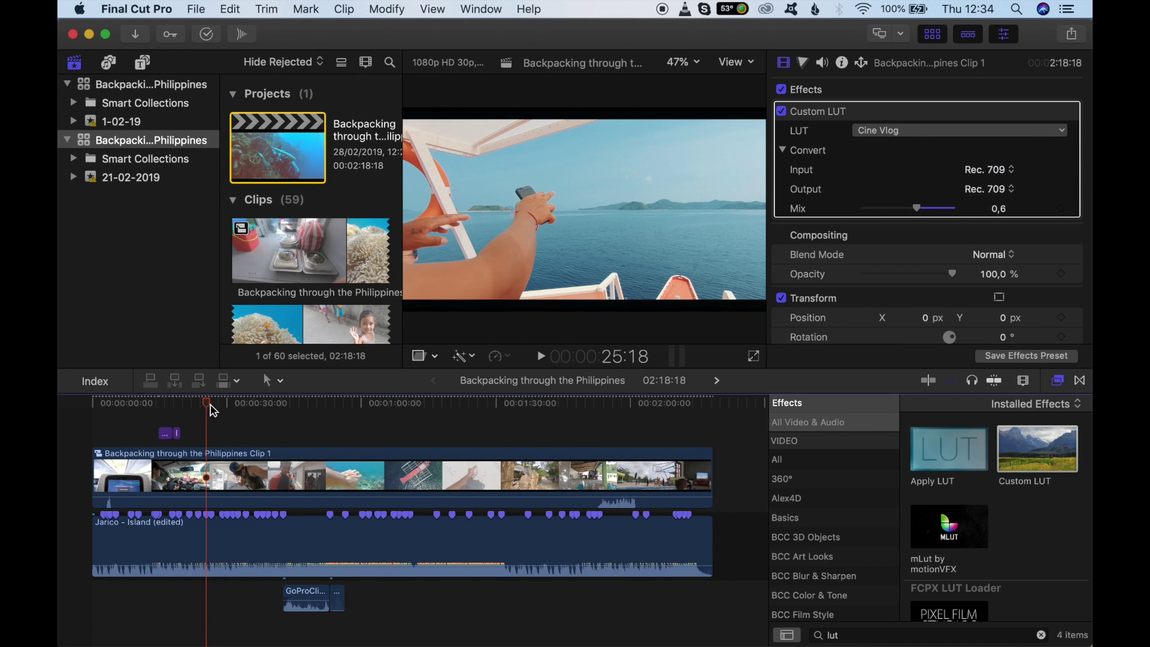
left_click(124, 407)
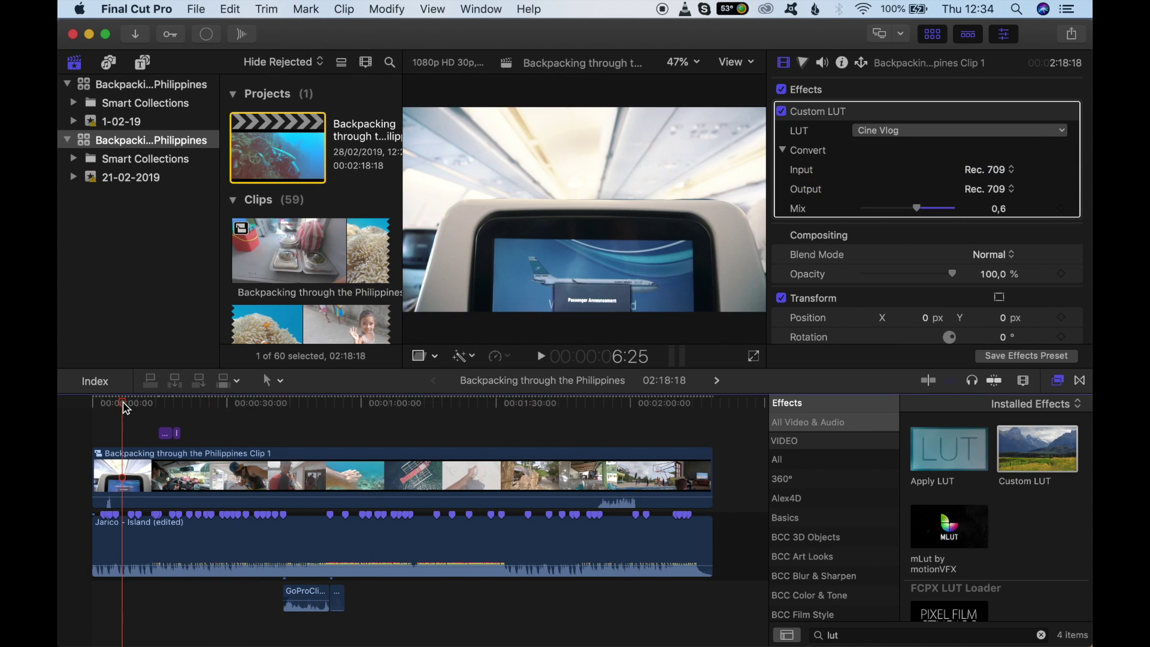
left_click(319, 406)
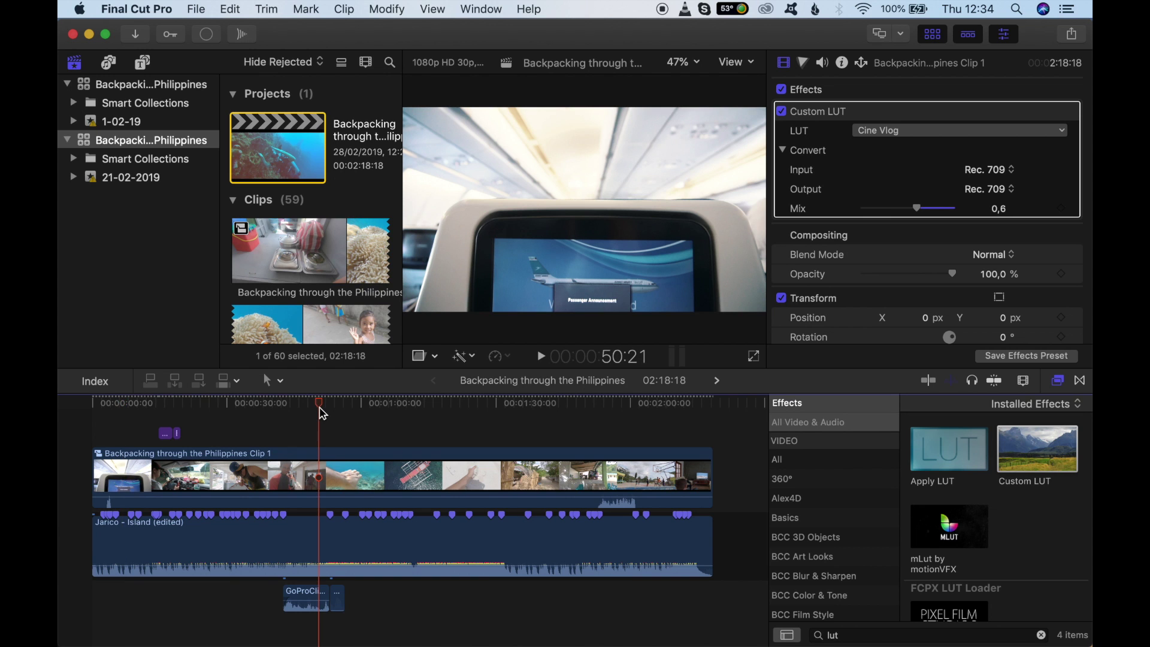
key("space")
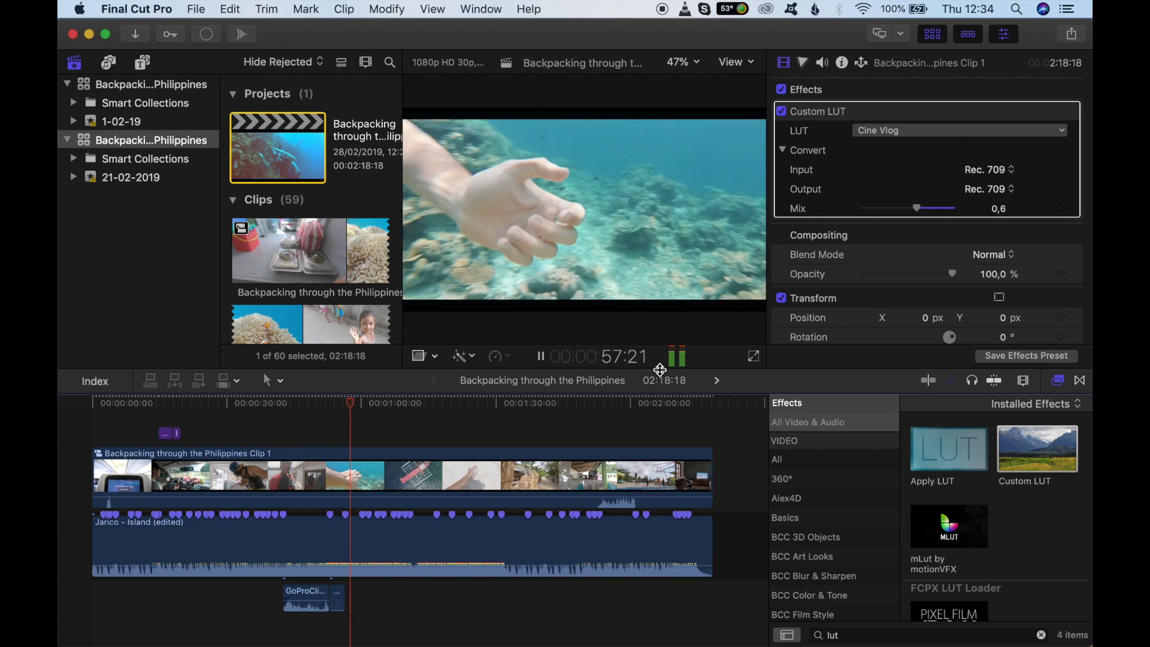
key("space")
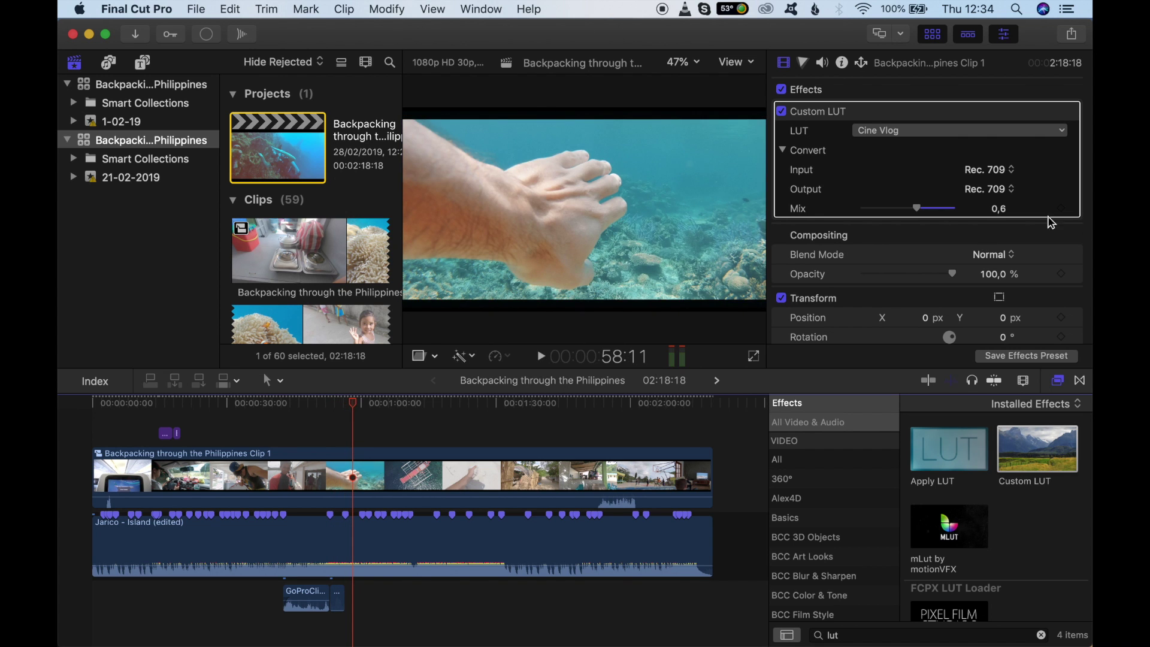
Switch the Custom LUT effect to Cine Sport from the Cine Pack on the underwater hand shot
left_click(972, 132)
mouse_move(955, 173)
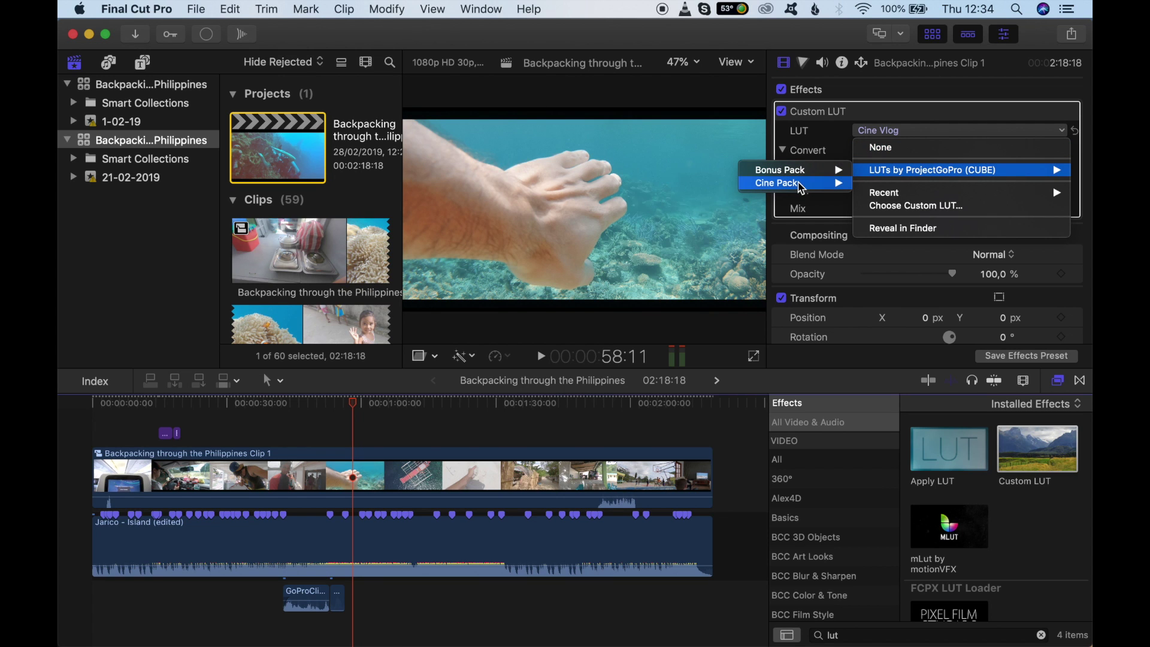
mouse_move(802, 187)
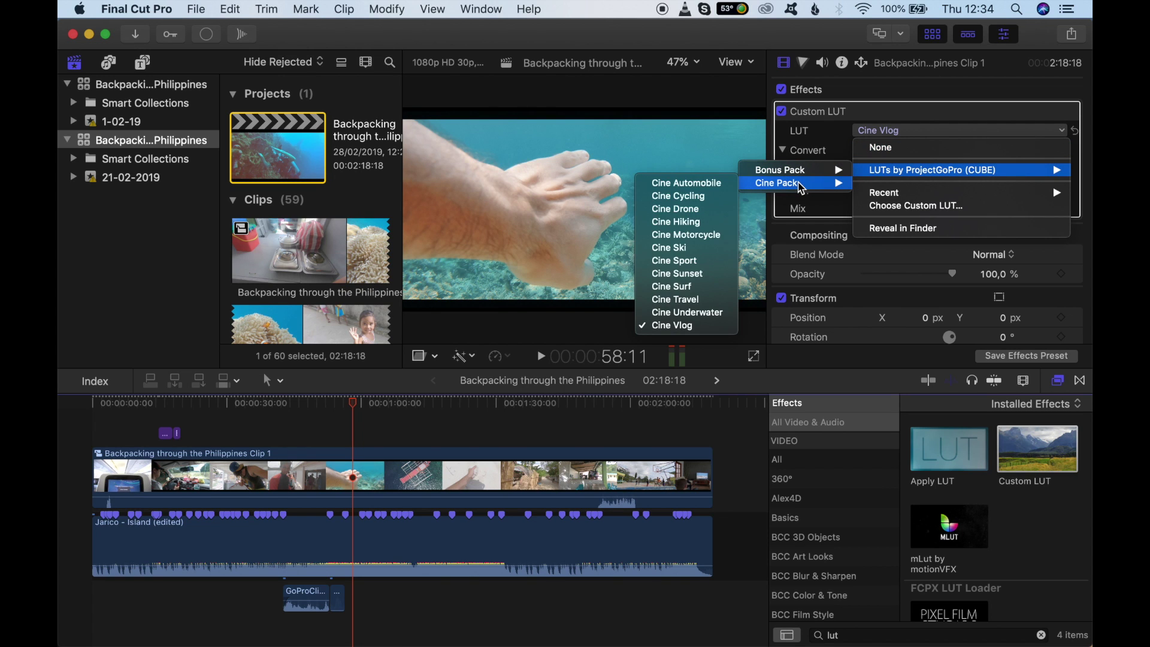
left_click(718, 263)
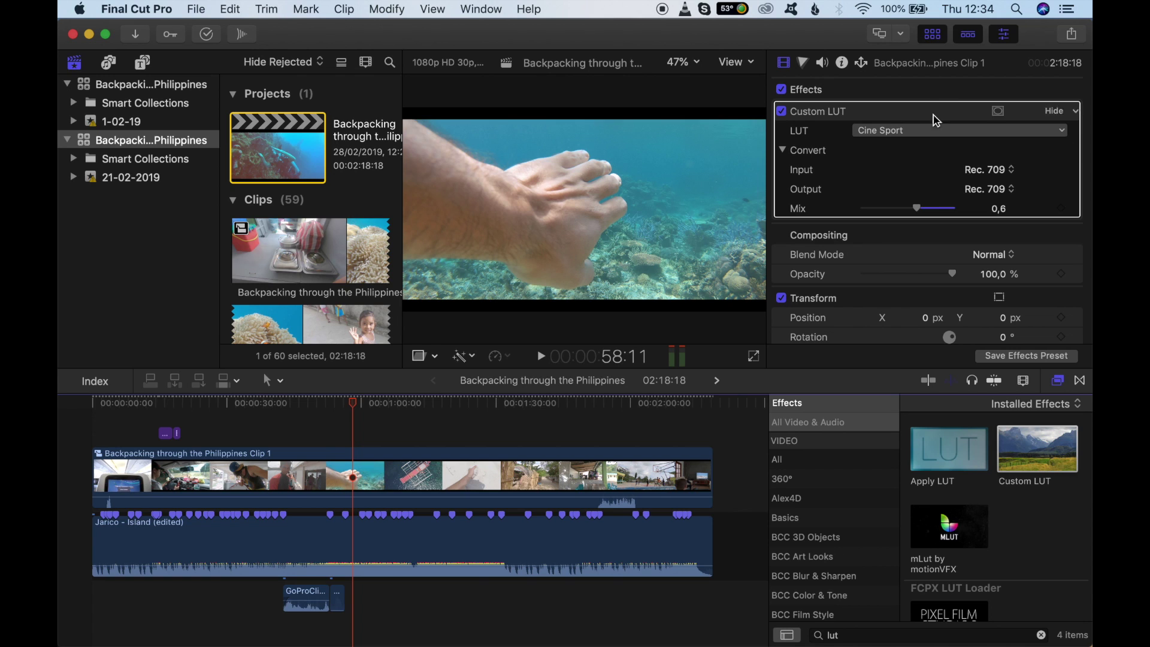
Look through the Bonus Pack's LUT groups and switch the Custom LUT effect to Adventure from the Warm group
left_click(924, 133)
mouse_move(946, 173)
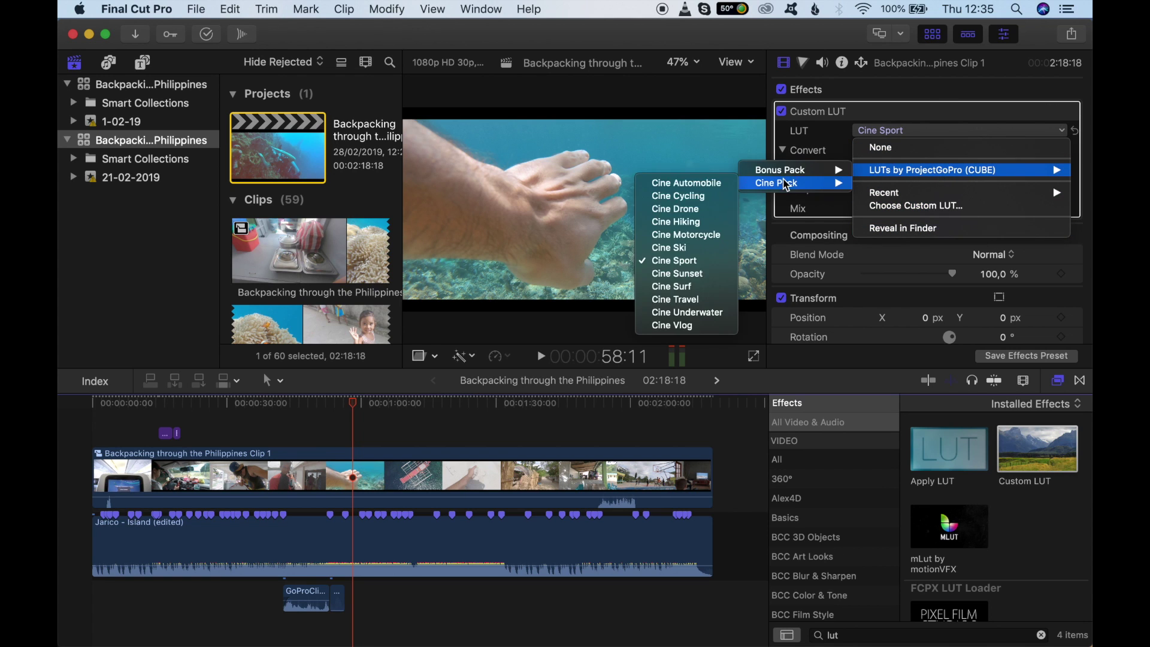
mouse_move(791, 173)
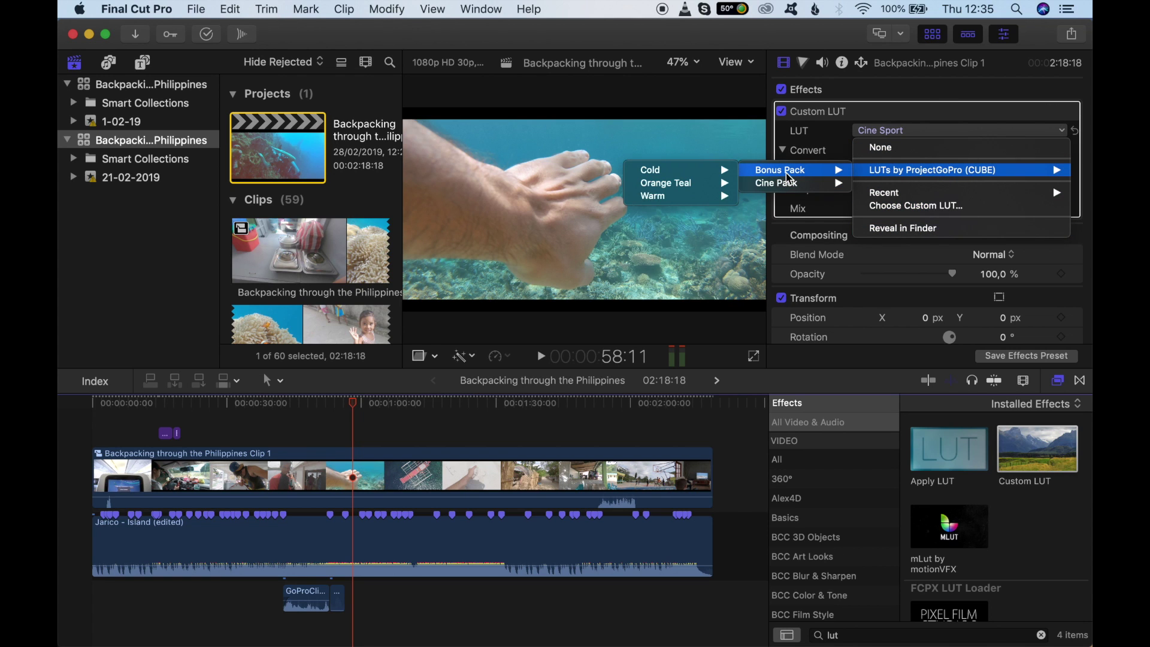
mouse_move(709, 172)
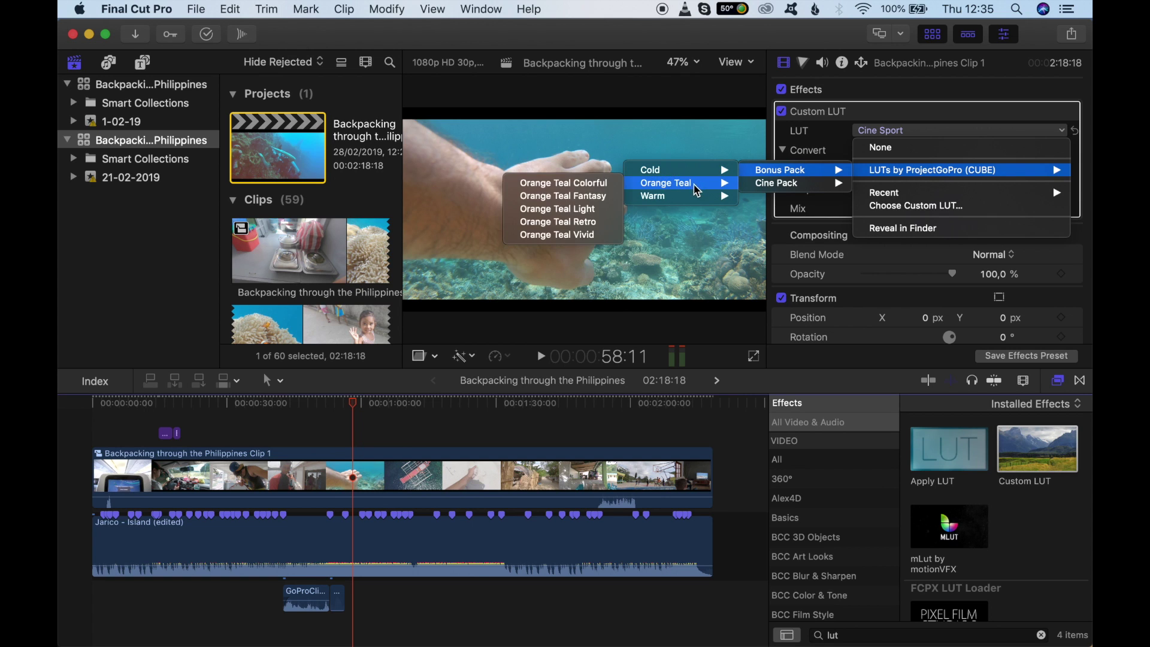
mouse_move(686, 202)
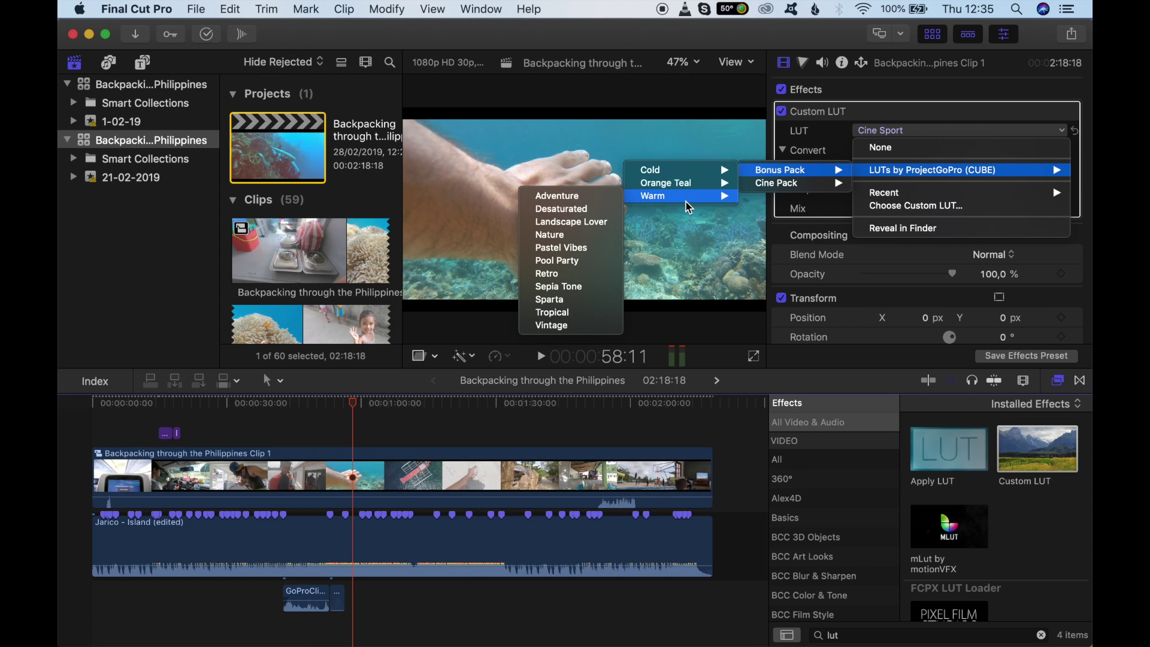
left_click(564, 197)
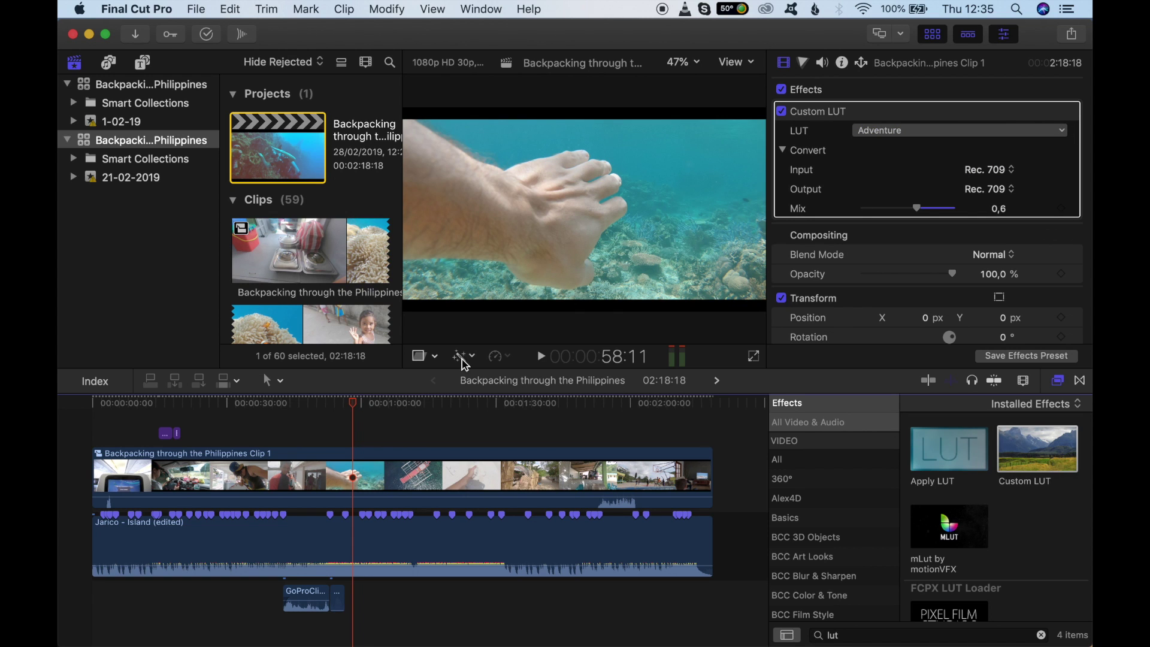
Move the playhead to the turtle footage at about 1:07:15 and switch the LUT to Desaturated from the Bonus Pack's Warm group
left_click(395, 405)
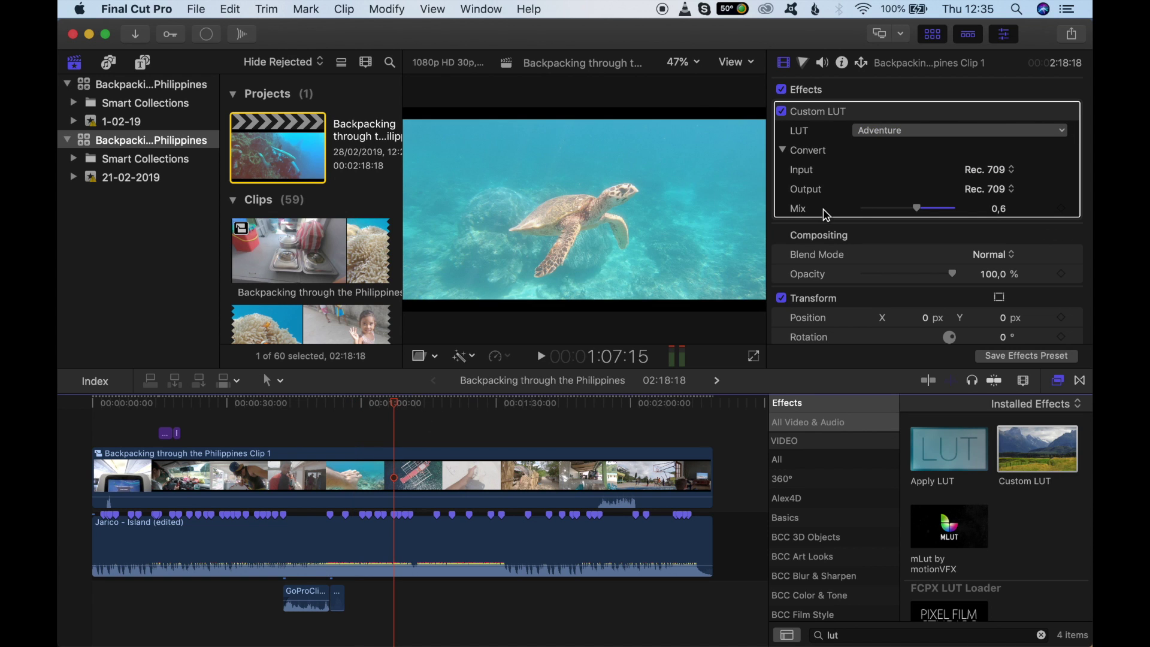
left_click(886, 131)
mouse_move(894, 175)
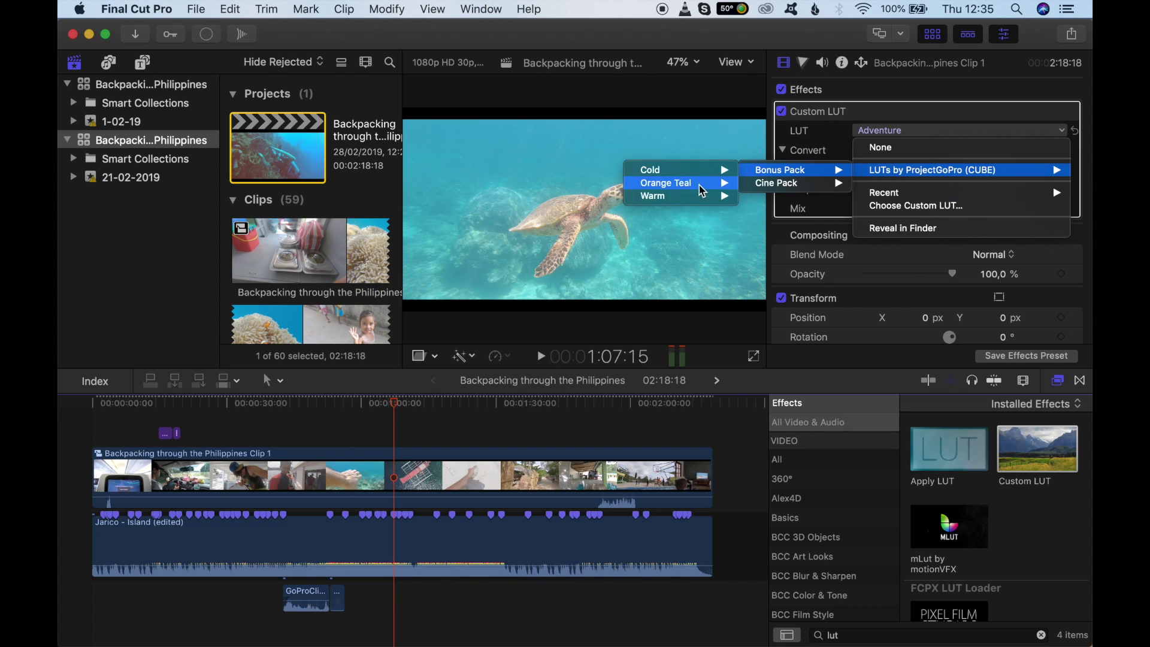
mouse_move(684, 197)
left_click(583, 211)
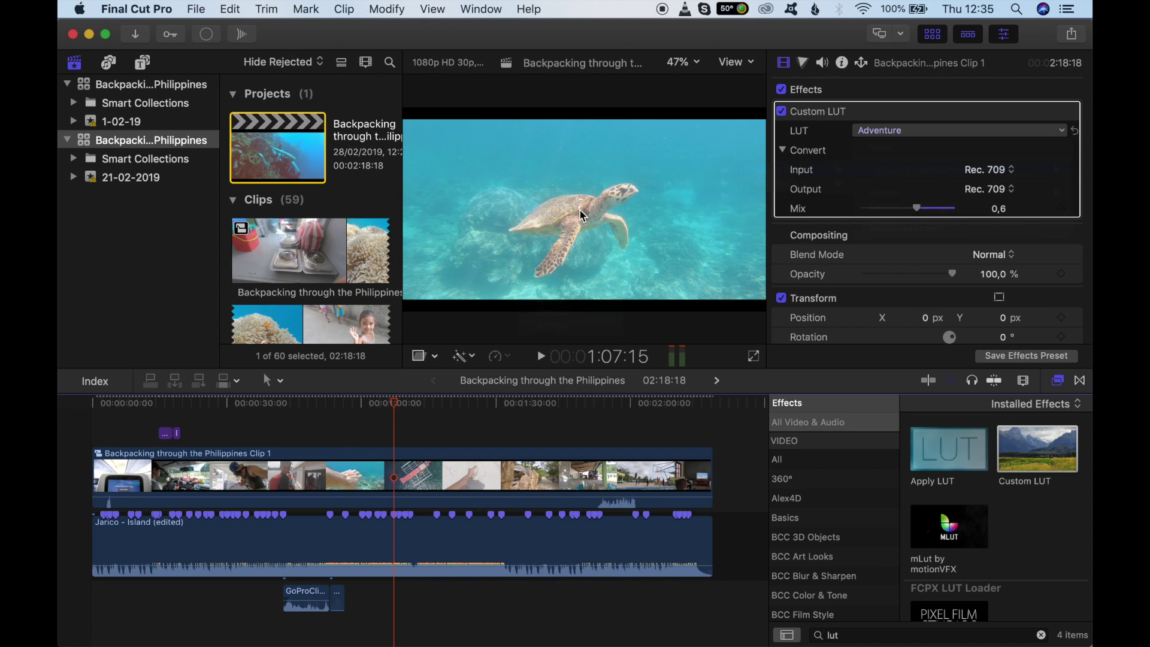
Switch the Custom LUT effect to Aqua from the Bonus Pack's Cold group
left_click(950, 132)
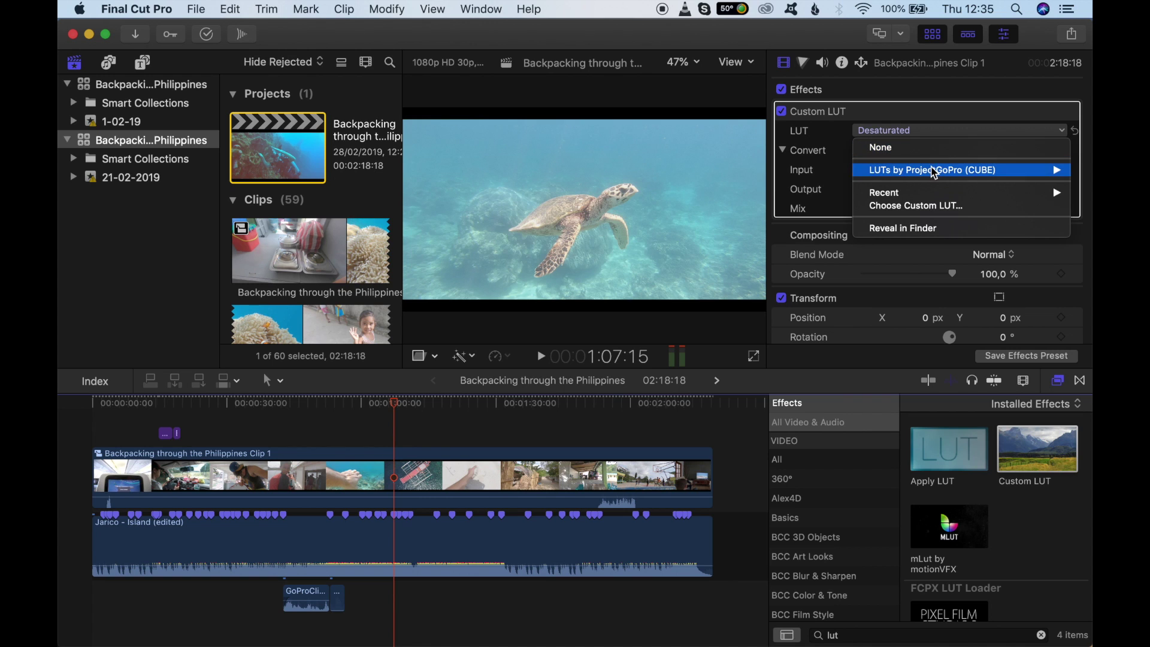
mouse_move(812, 175)
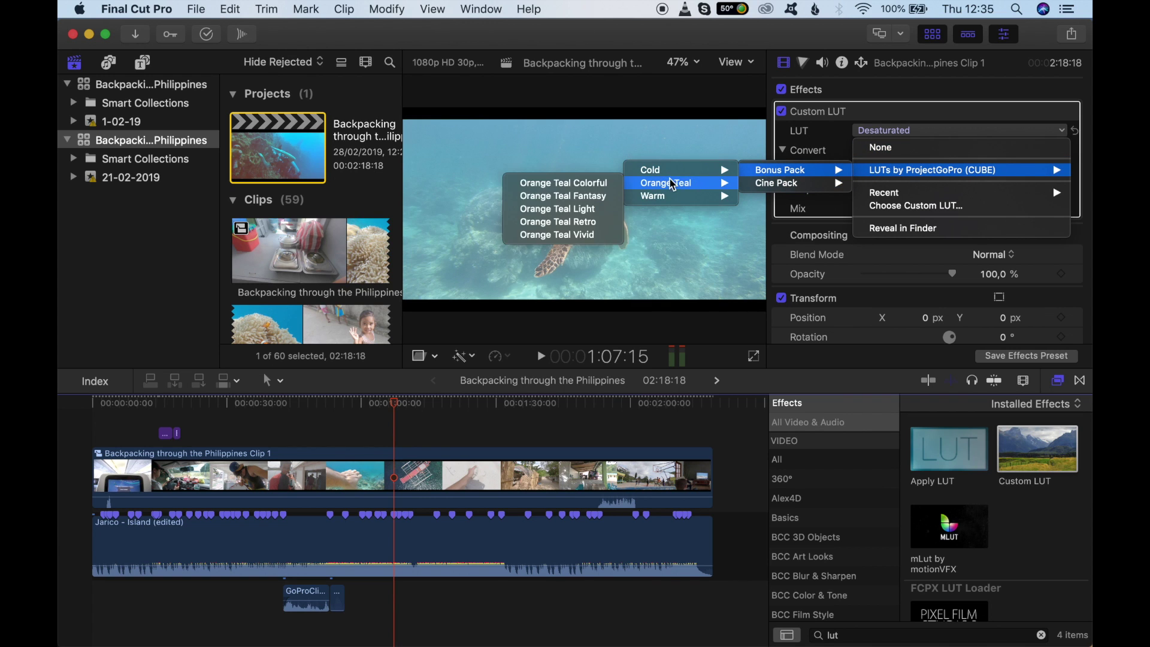
mouse_move(673, 174)
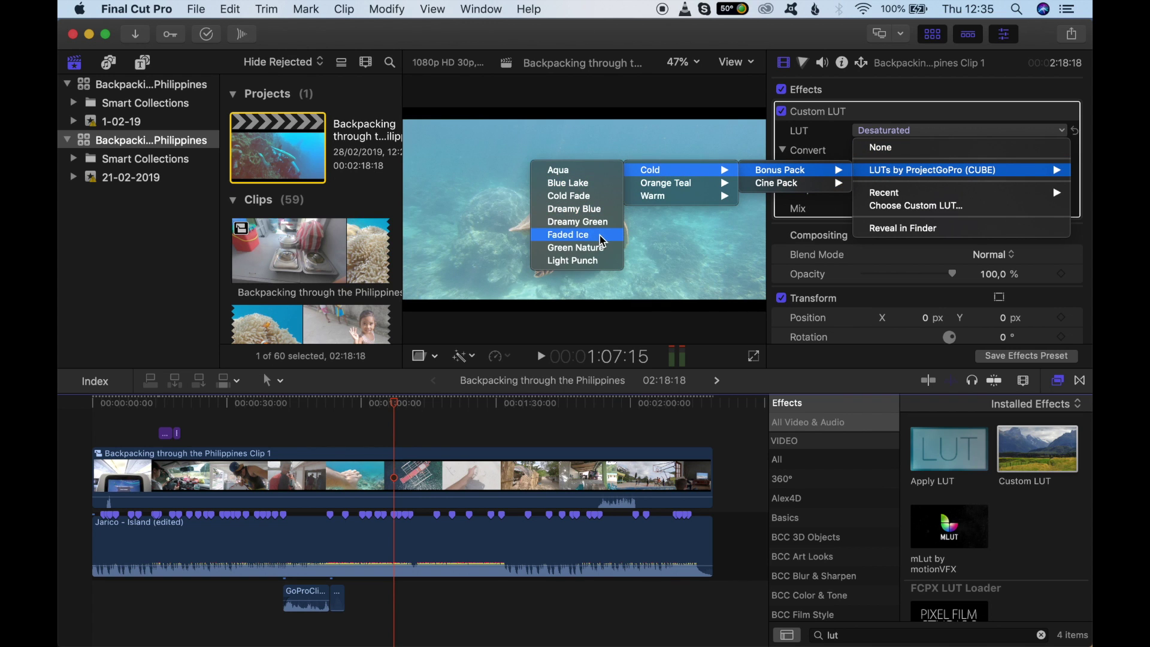
left_click(589, 172)
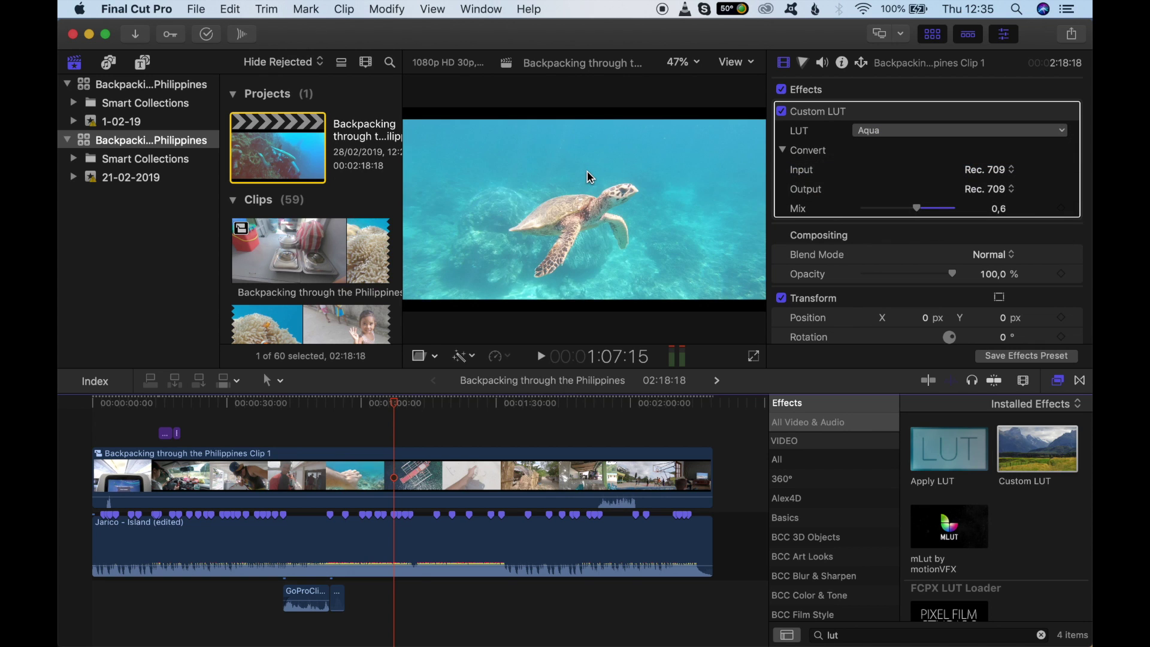